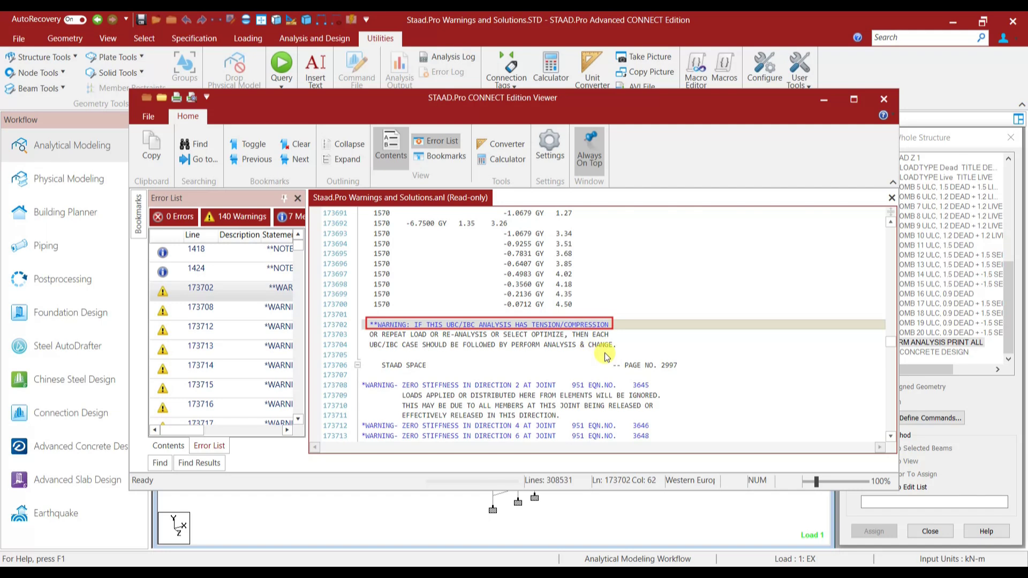
Close the analysis output and open the model's command file in the editor at the 1893 seismic load cases
click(884, 99)
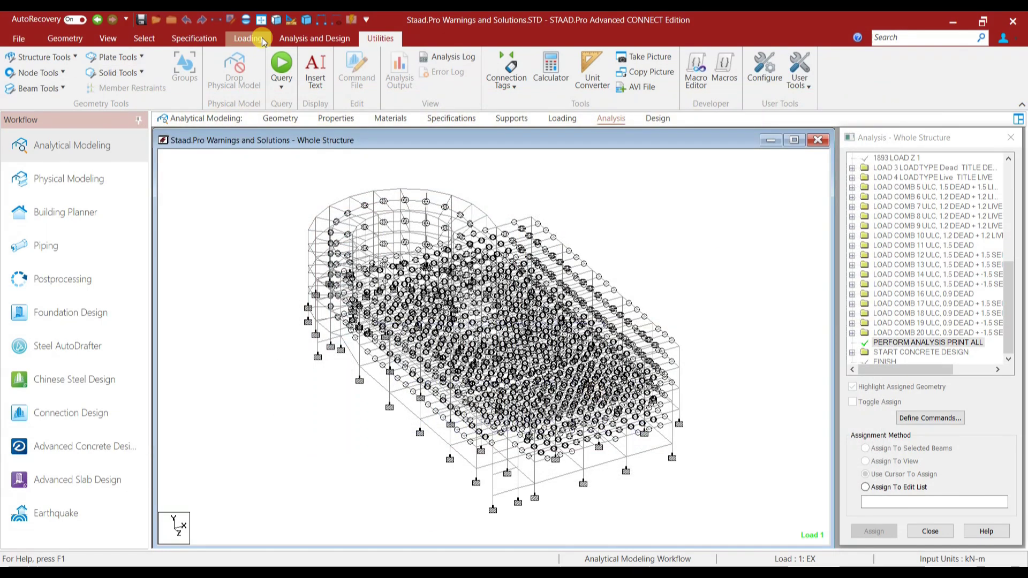
click(245, 21)
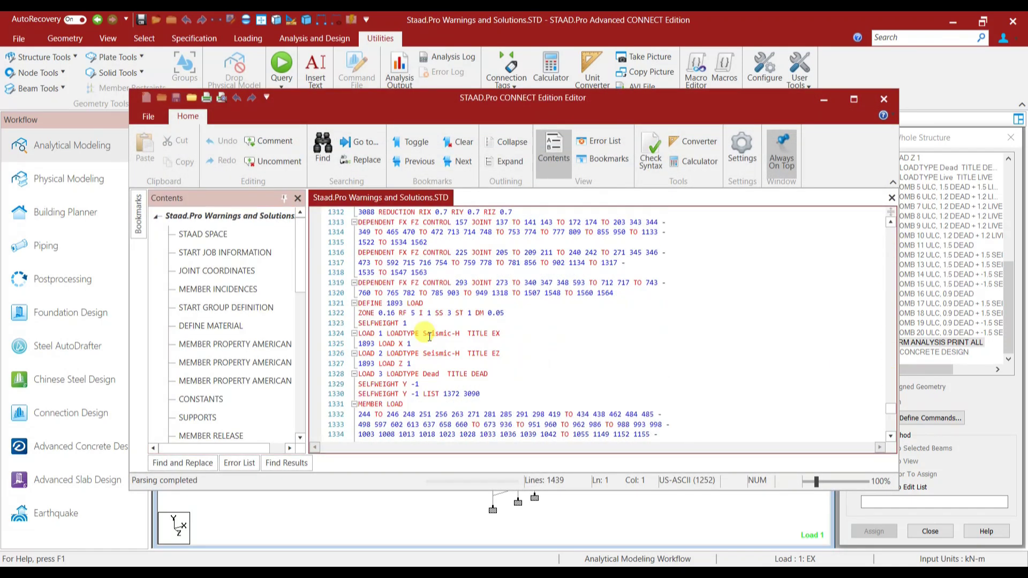
scroll(443, 304, up, 1)
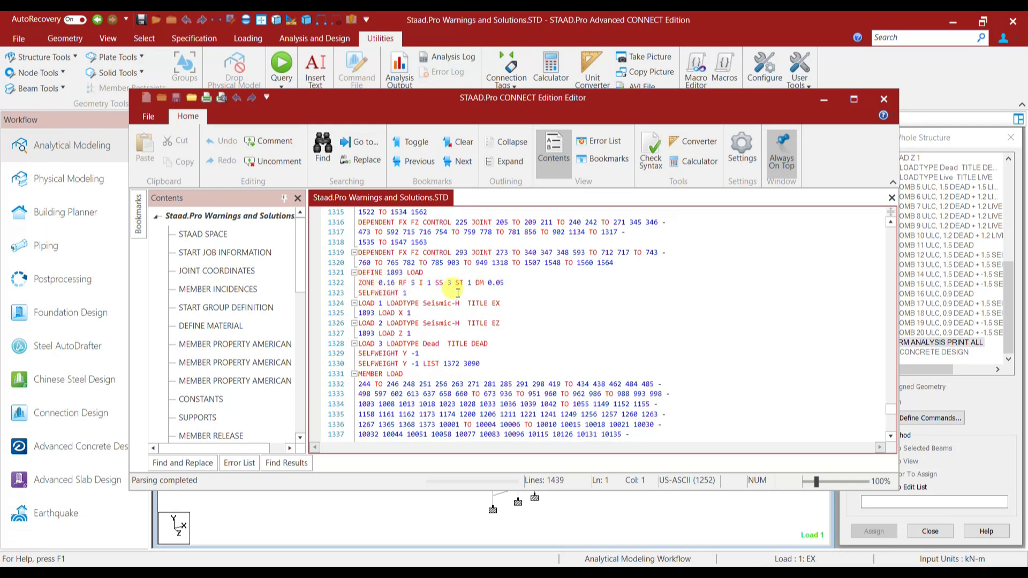
scroll(513, 282, down, 1)
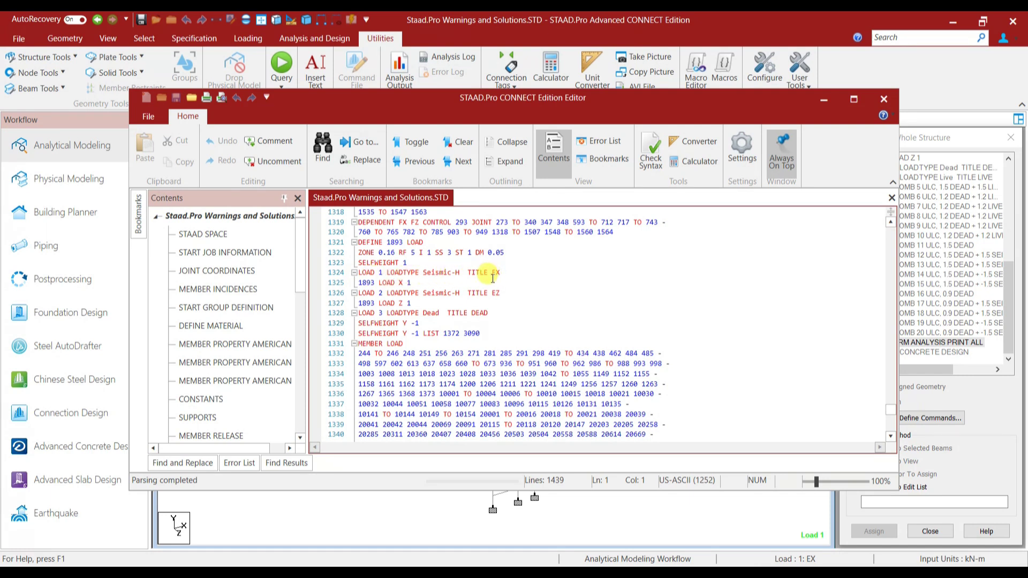
Insert the lines PERFORM ANALYSIS and CHANGE after 1893 LOAD X 1 in load case 1
triple_click(420, 283)
key(End)
key(Return)
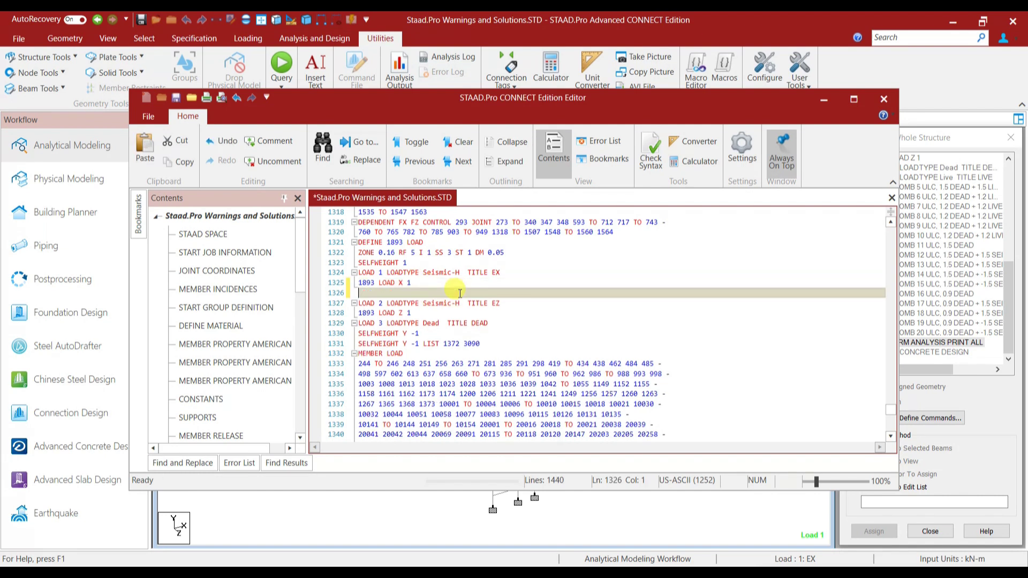
text(PER)
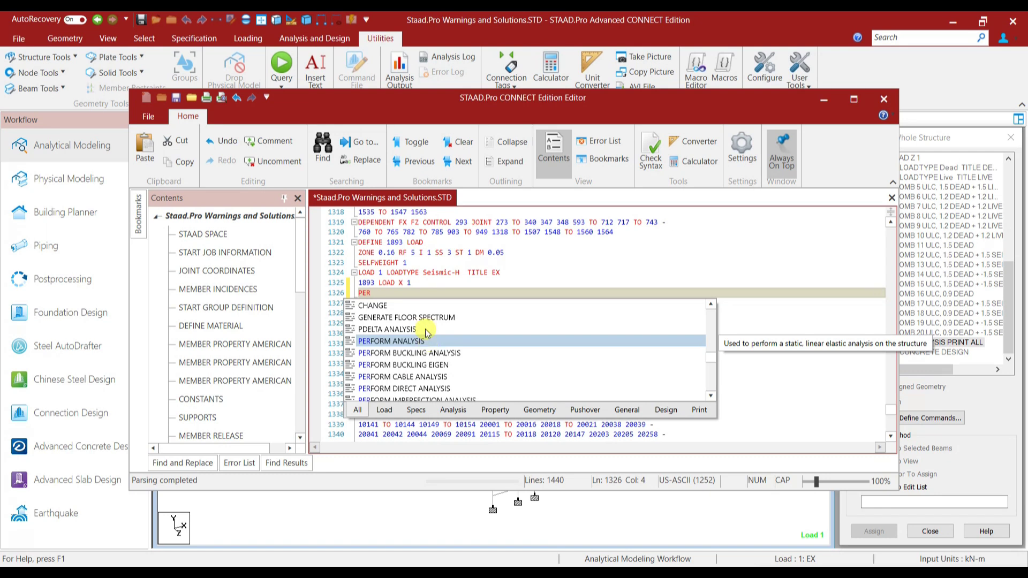
double_click(424, 343)
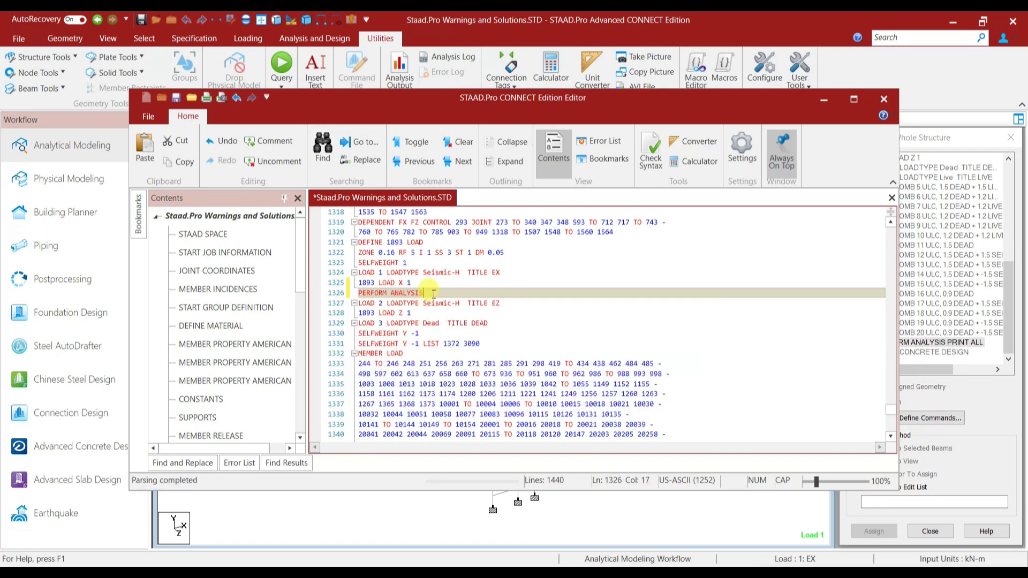
key(Return)
text(CHANGE)
key(Return)
key(Delete)
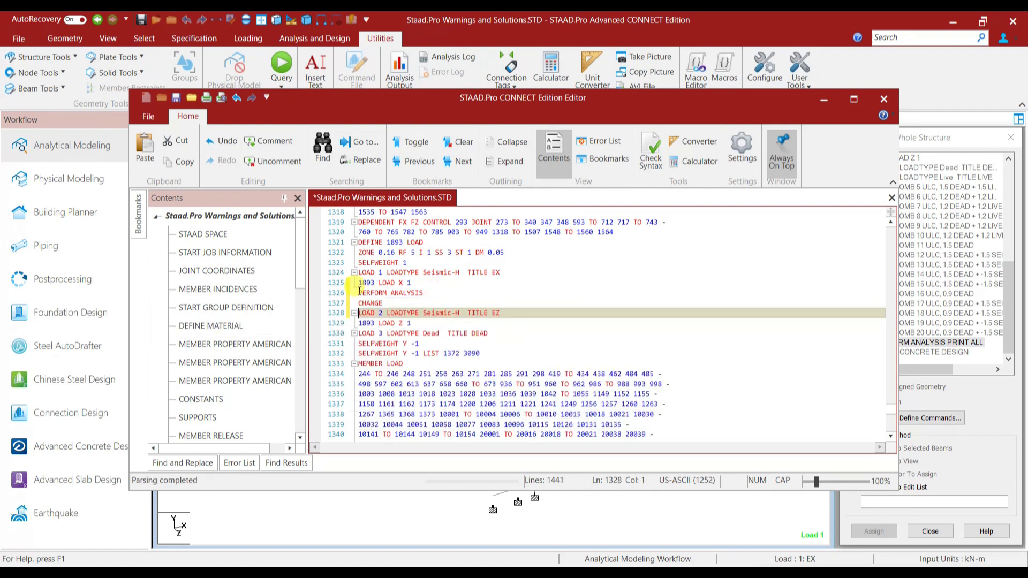
Copy the PERFORM ANALYSIS and CHANGE lines below 1893 LOAD Z 1 in load case 2, and save and close the command file
drag(357, 293, 383, 303)
key(ctrl+c)
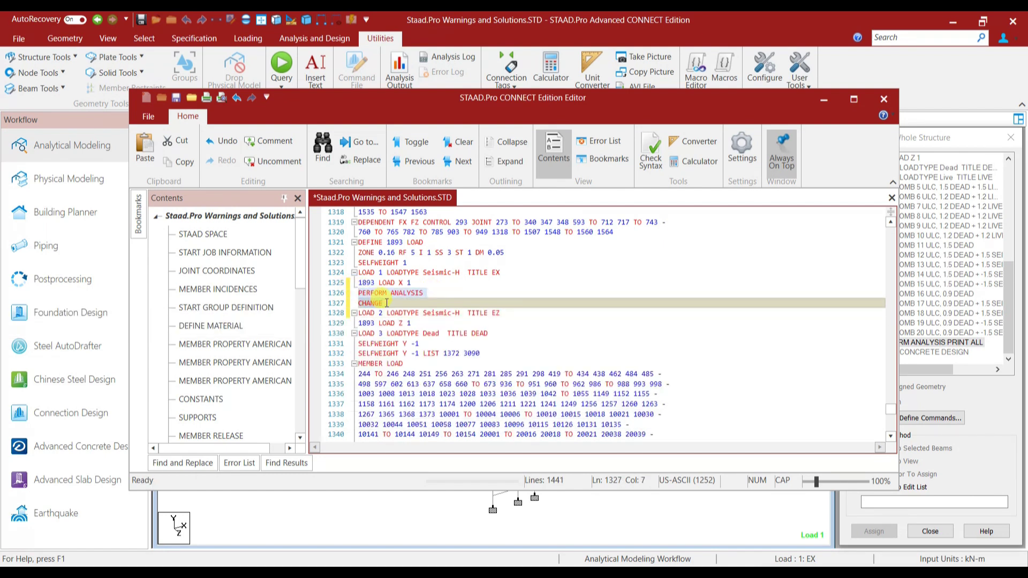
click(419, 324)
key(Return)
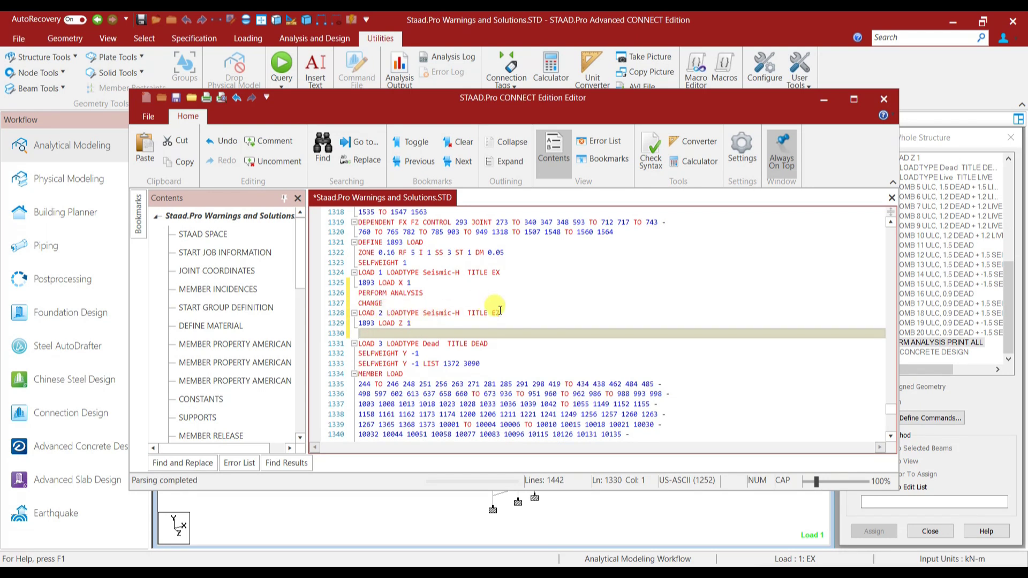
key(ctrl+v)
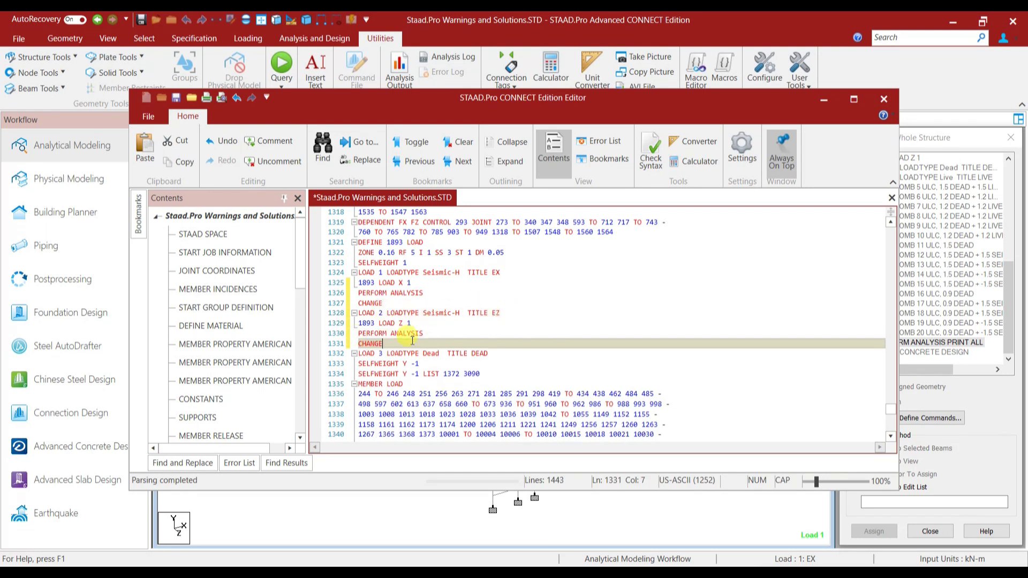
click(176, 97)
click(883, 100)
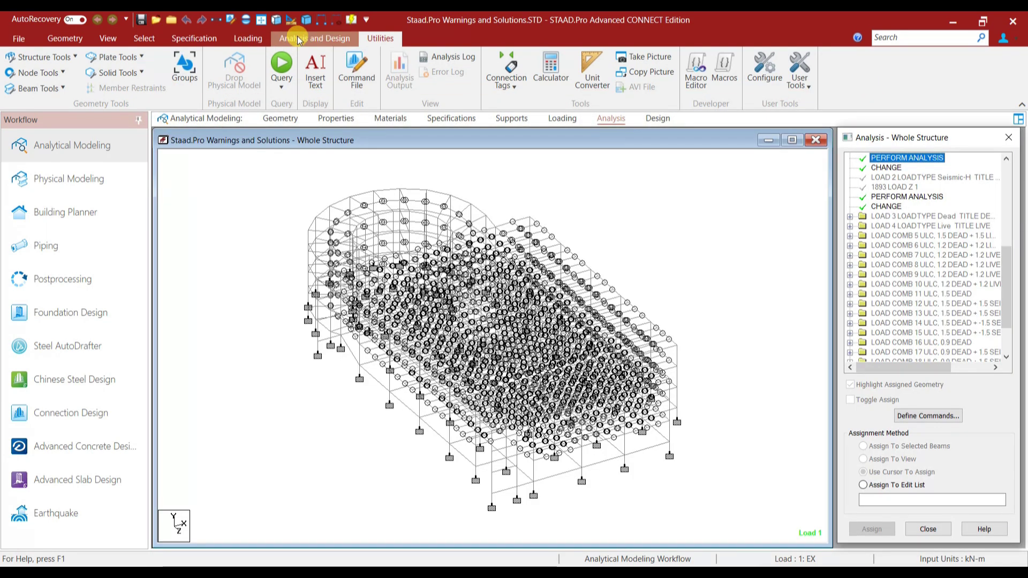
Run the analysis of the modified model and open its output file when it finishes
click(301, 39)
click(217, 75)
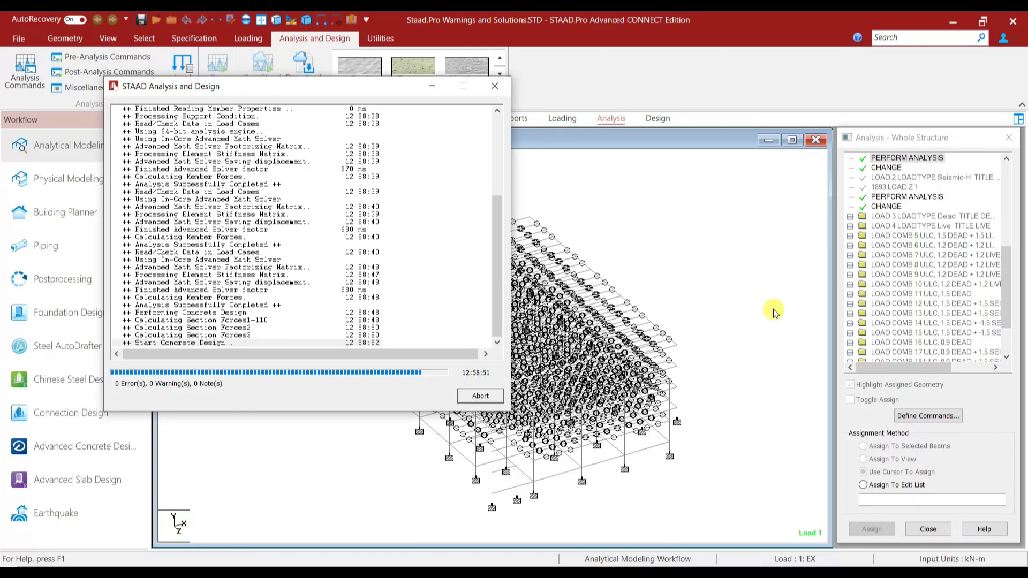
click(156, 369)
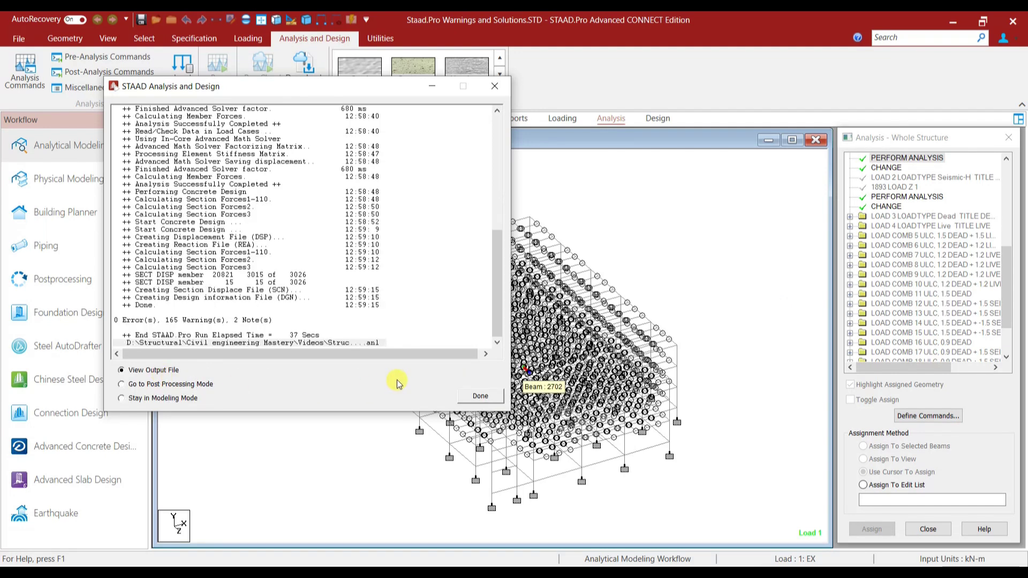
click(480, 396)
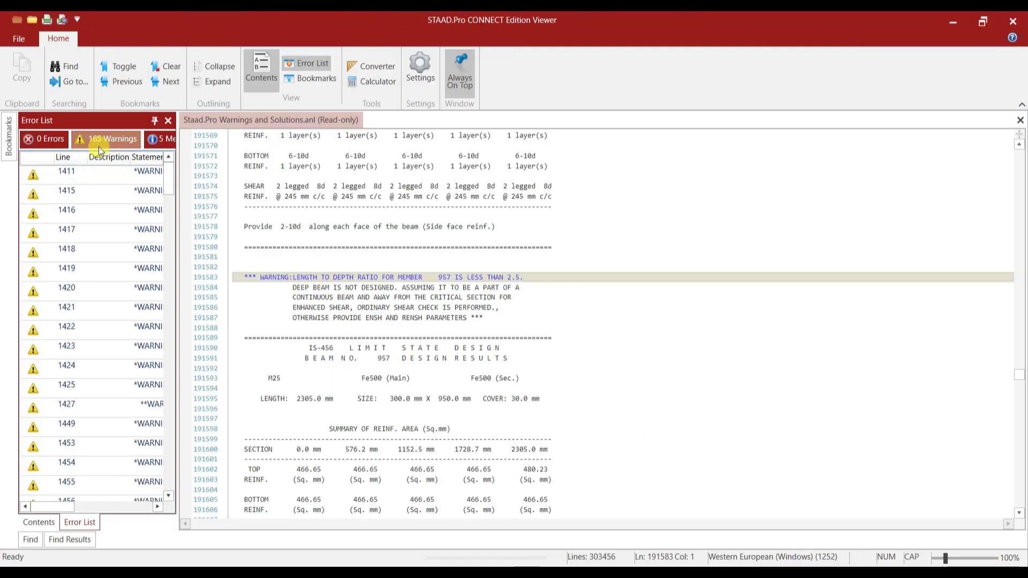
Examine the zero-stiffness warnings of the successive analyses by going through their error list entries in the output file
double_click(69, 174)
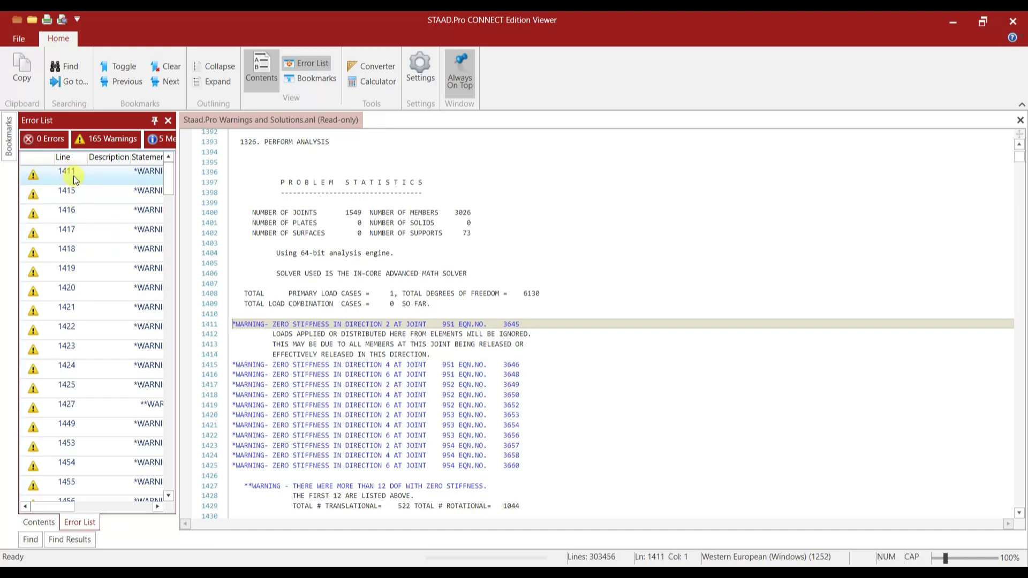
double_click(68, 325)
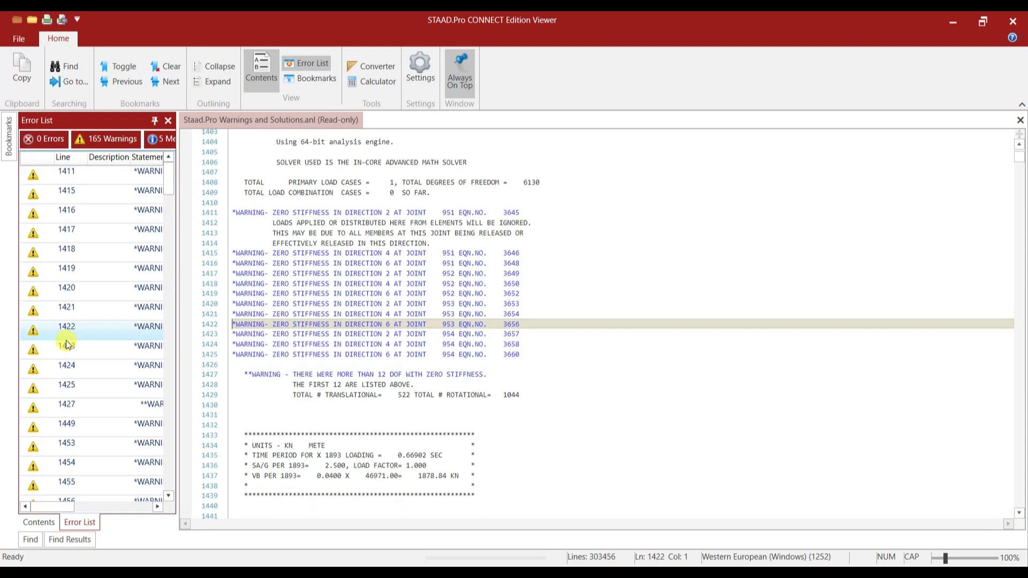
double_click(69, 426)
double_click(73, 385)
scroll(85, 402, down, 3)
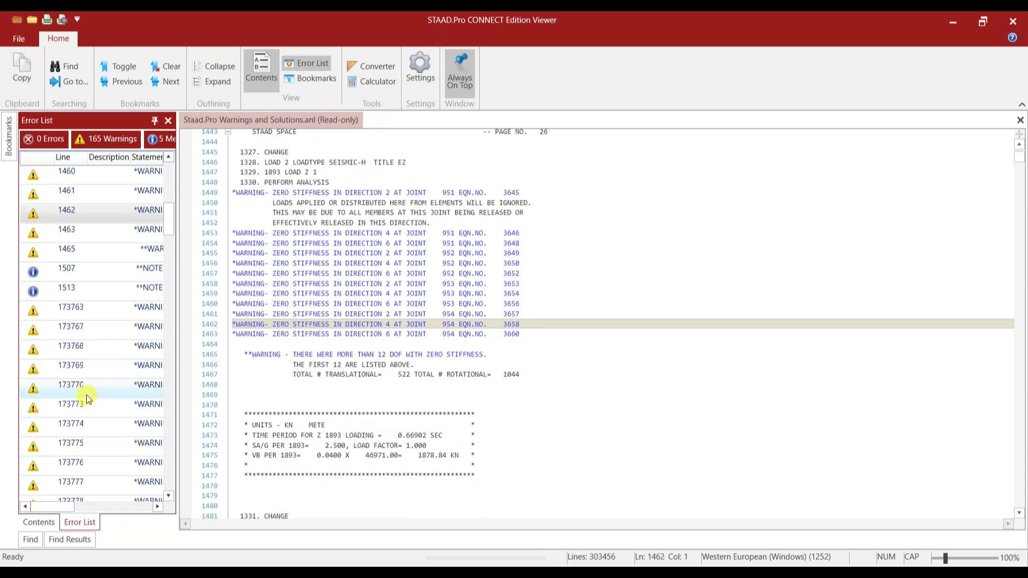
double_click(84, 310)
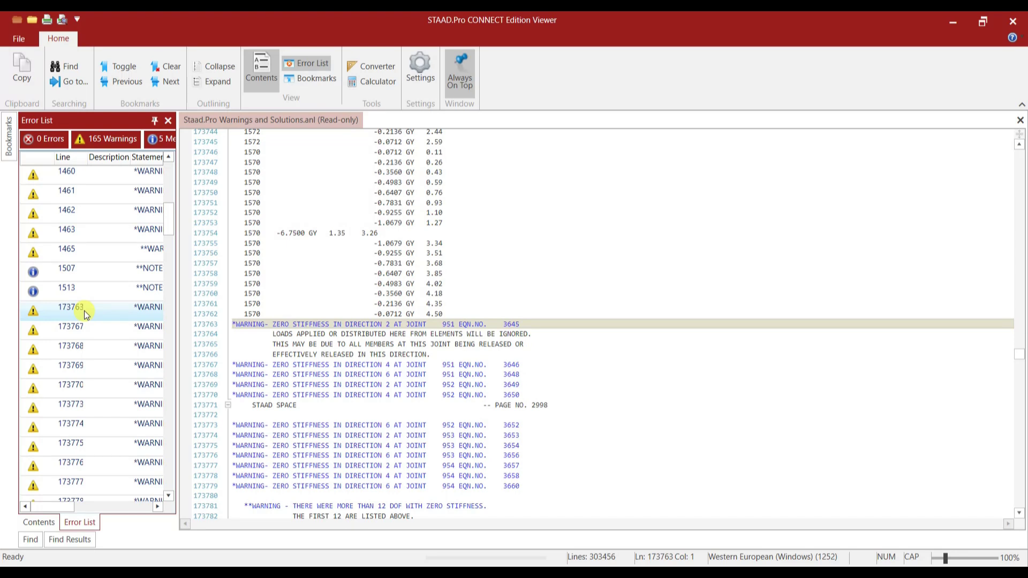
double_click(75, 350)
scroll(76, 420, down, 2)
double_click(77, 386)
key(Up)
key(Up)
key(Up)
key(Up)
scroll(76, 375, down, 2)
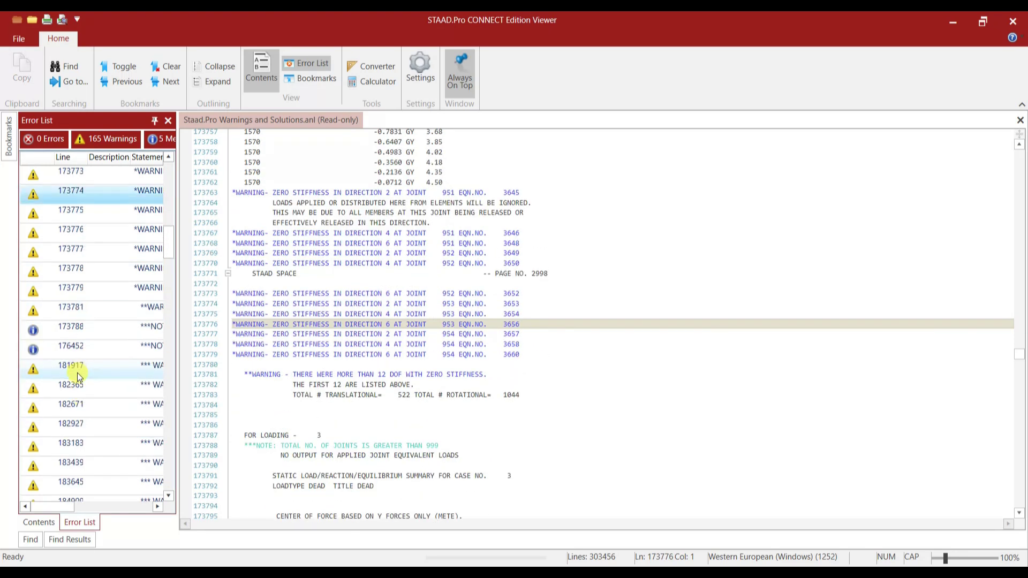
Examine the beam length-to-depth ratio and section failure warnings from the concrete design through to the last error list entries
double_click(78, 370)
scroll(88, 241, up, 15)
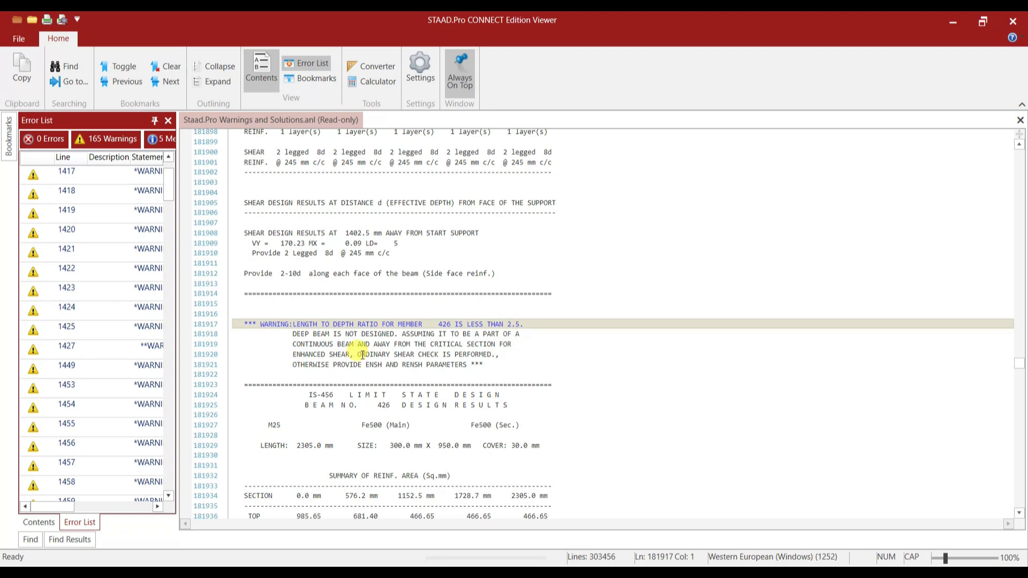
scroll(85, 321, down, 15)
double_click(83, 408)
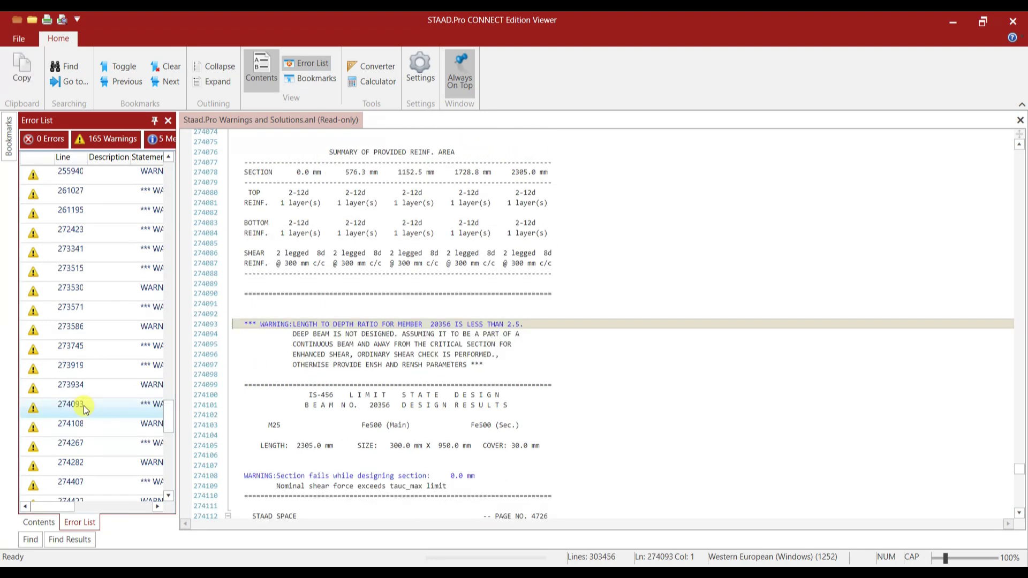
scroll(83, 413, down, 5)
double_click(80, 425)
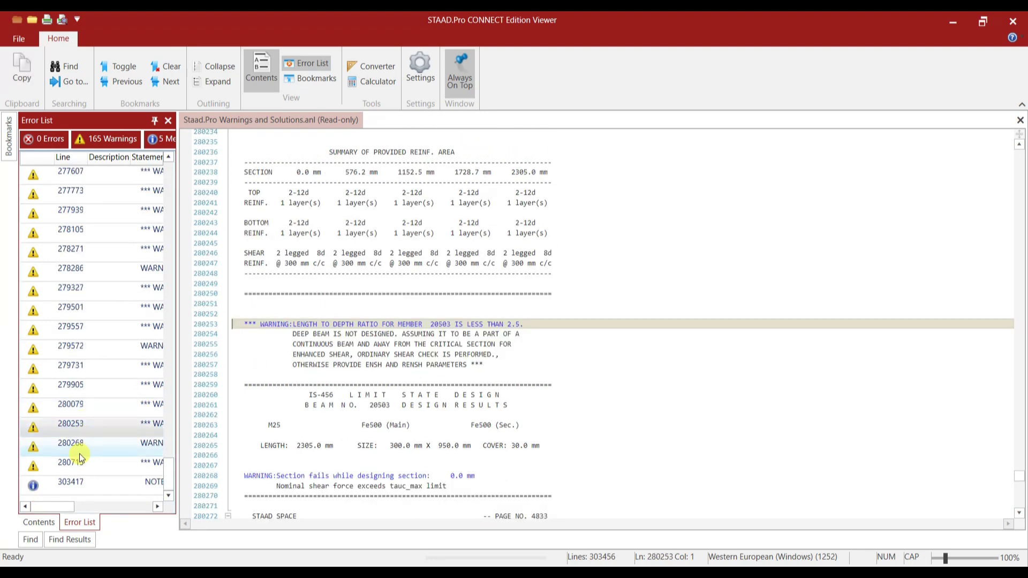
double_click(80, 450)
click(81, 463)
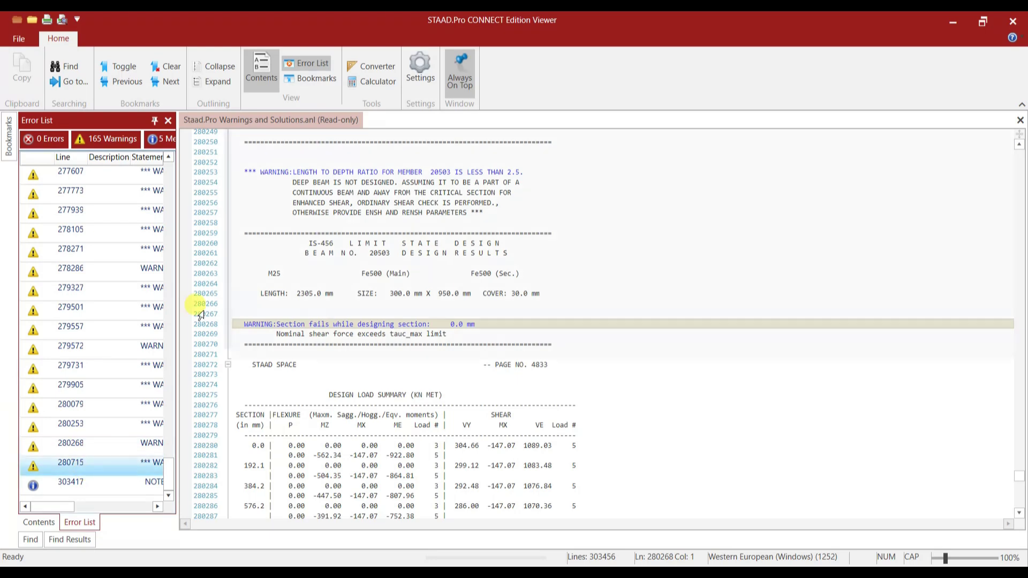
Return to the first zero-stiffness warnings in the error list and show the one at output line 1415
scroll(144, 382, up, 6)
scroll(140, 381, up, 15)
scroll(193, 465, up, 3)
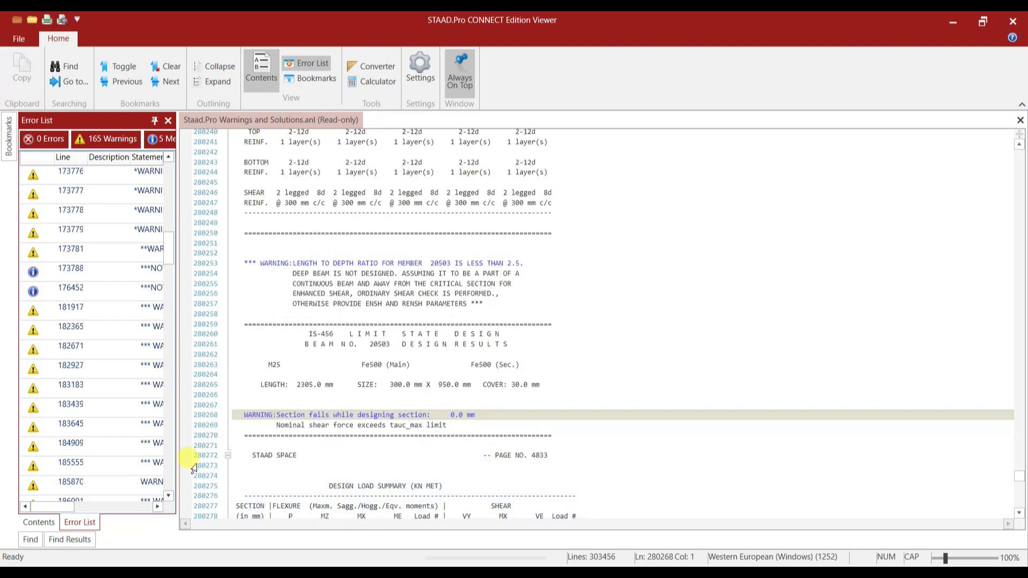
scroll(134, 375, up, 8)
double_click(70, 192)
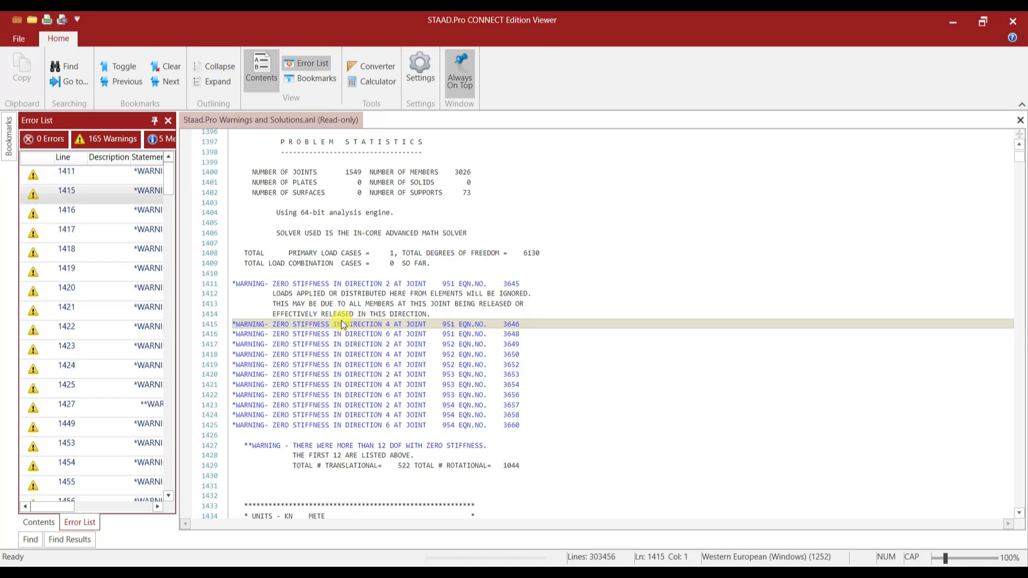
mouse_move(342, 320)
mouse_down()
mouse_move(391, 371)
mouse_move(425, 387)
mouse_up()
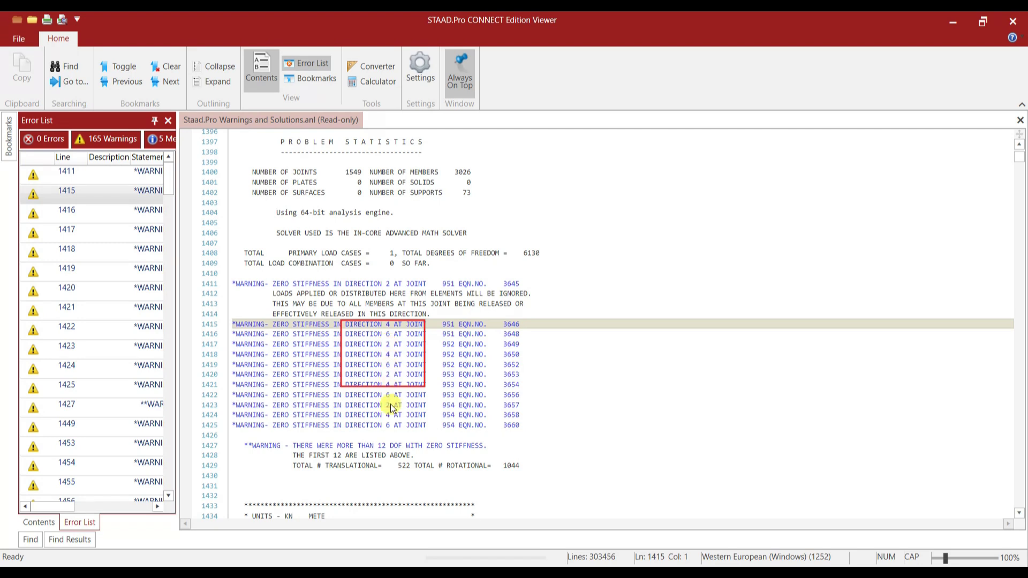
mouse_move(403, 248)
mouse_down()
mouse_move(426, 262)
mouse_move(550, 260)
mouse_up()
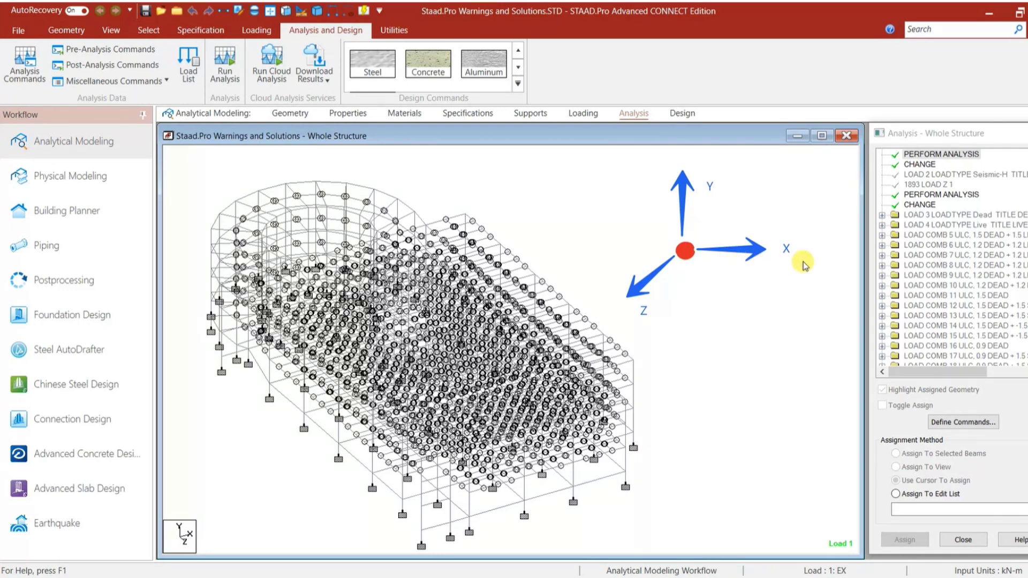
click(756, 286)
mouse_move(760, 276)
mouse_down()
mouse_move(757, 289)
mouse_move(773, 296)
mouse_move(779, 285)
mouse_up()
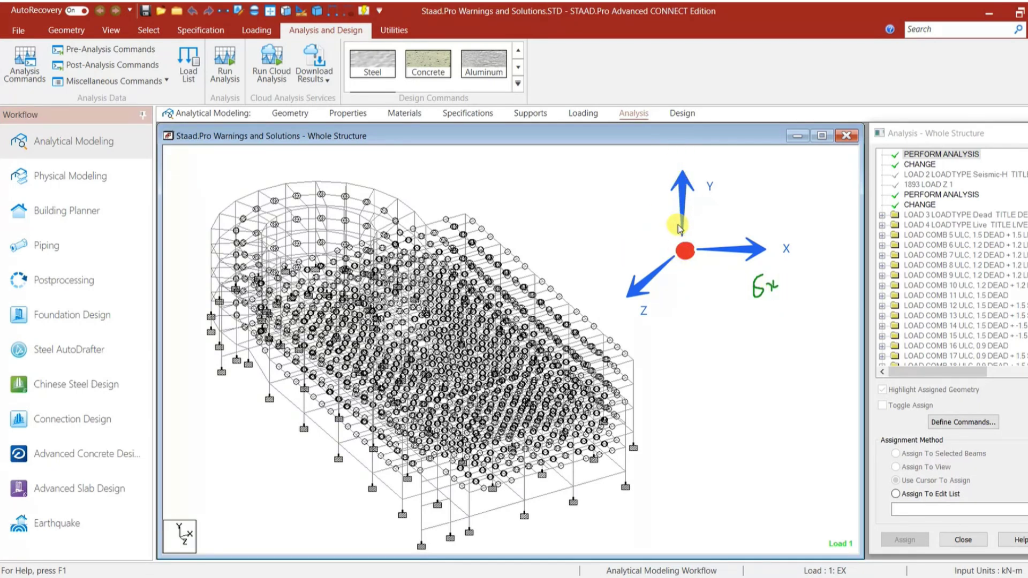
mouse_move(700, 211)
mouse_down()
mouse_move(700, 197)
mouse_move(715, 209)
mouse_move(712, 222)
mouse_up()
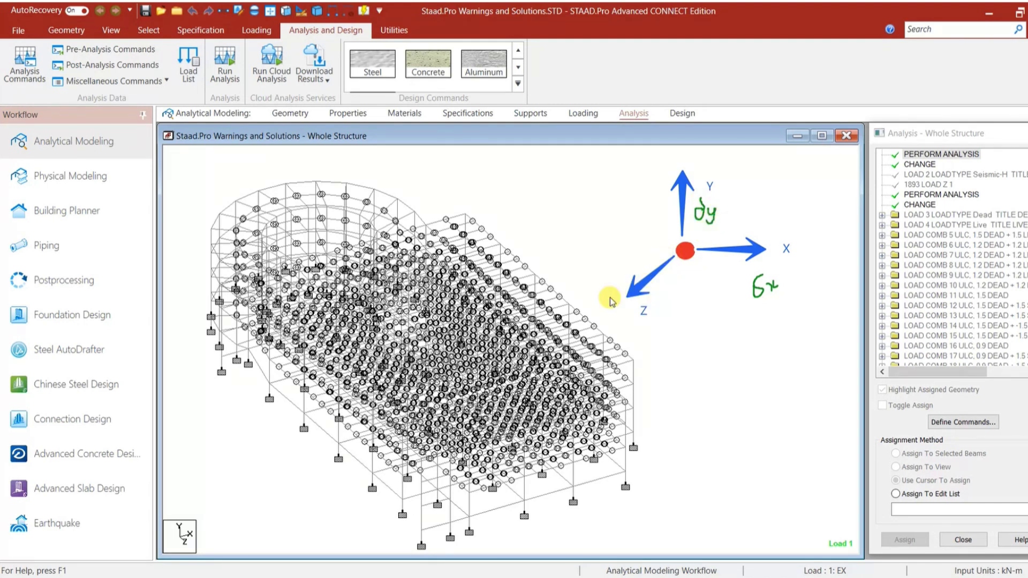
mouse_move(667, 282)
mouse_down()
mouse_move(668, 300)
mouse_move(685, 306)
mouse_up()
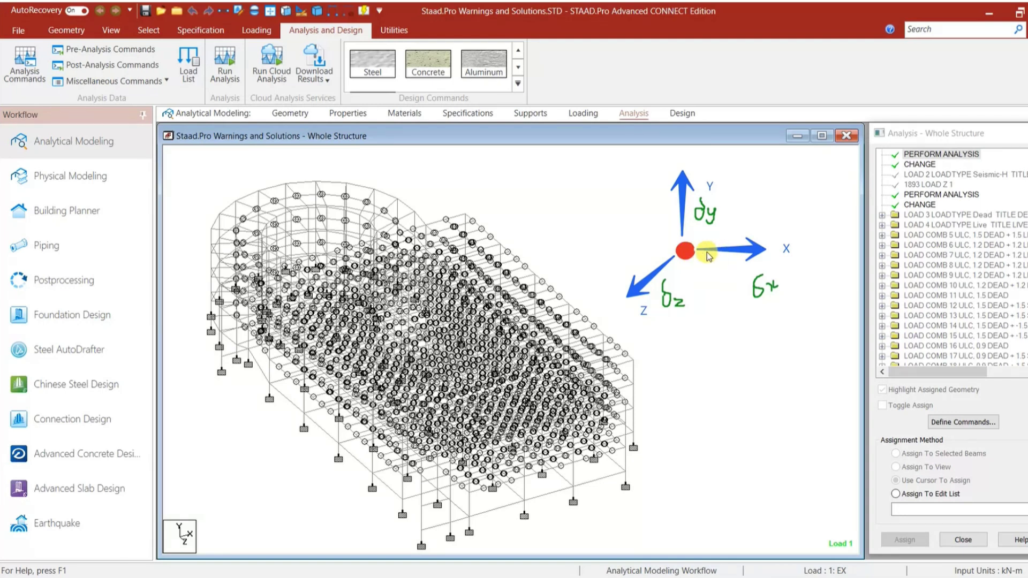
drag(726, 235, 726, 263)
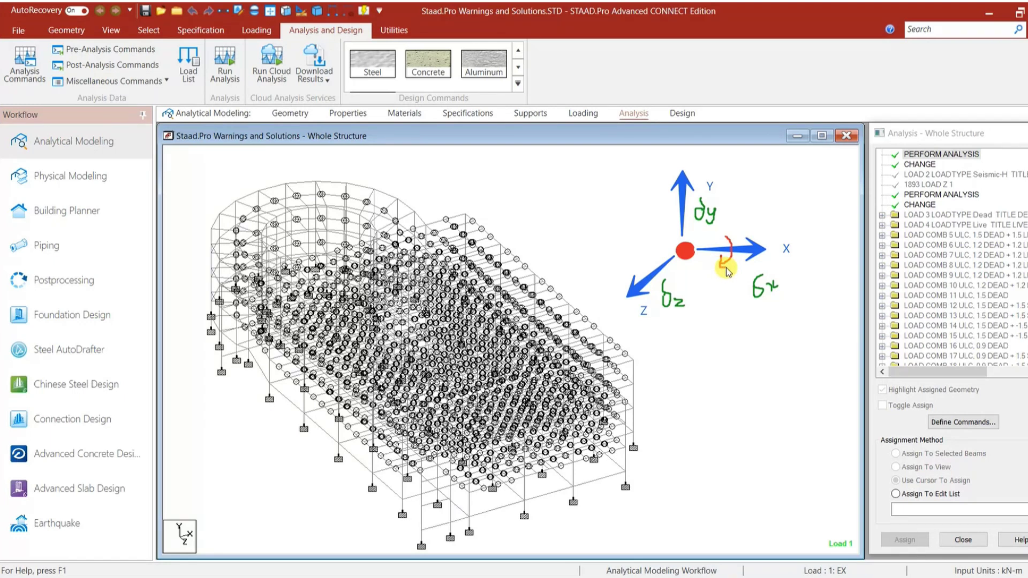
drag(727, 255, 730, 266)
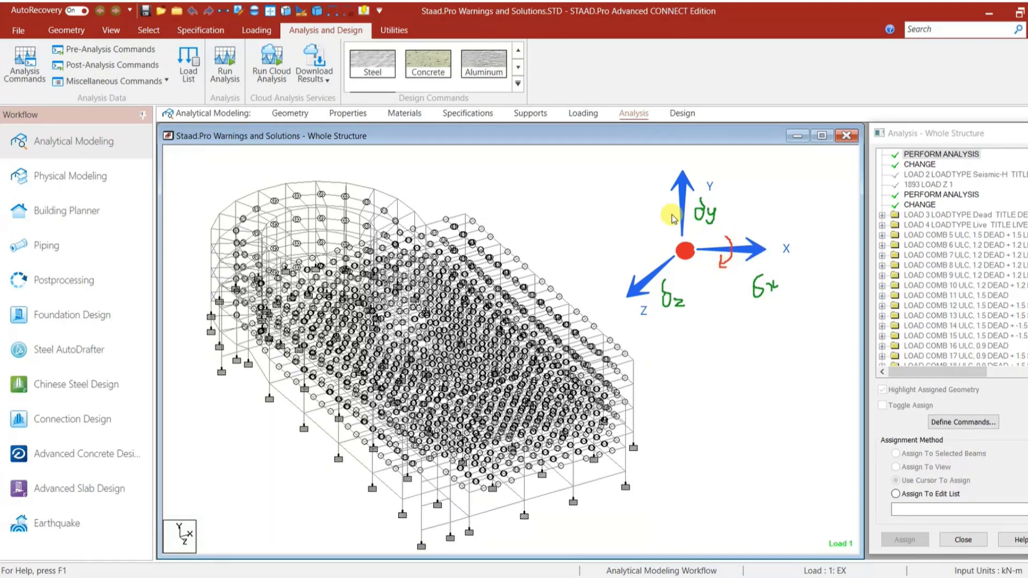
drag(689, 212, 664, 206)
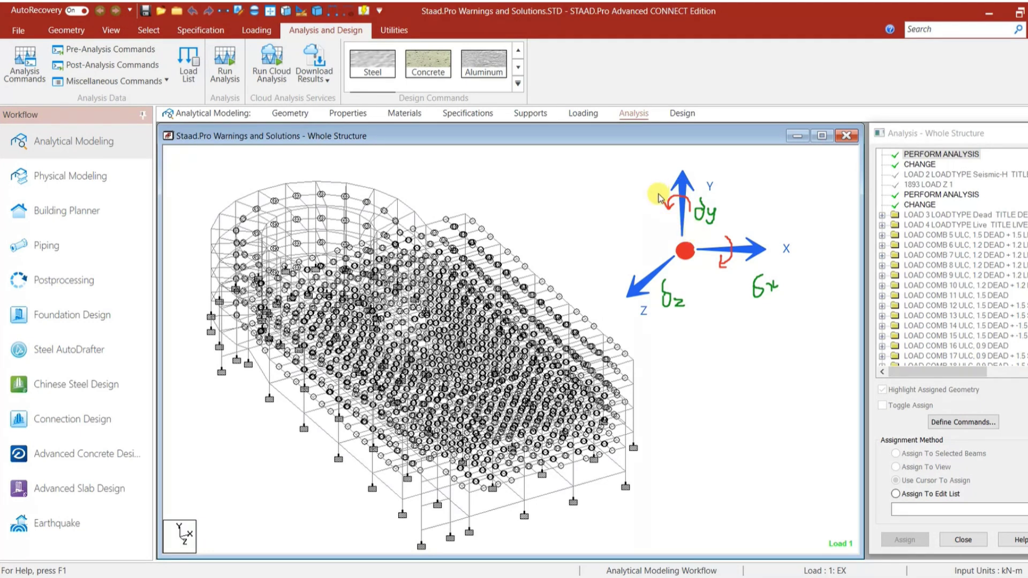
drag(658, 255, 671, 278)
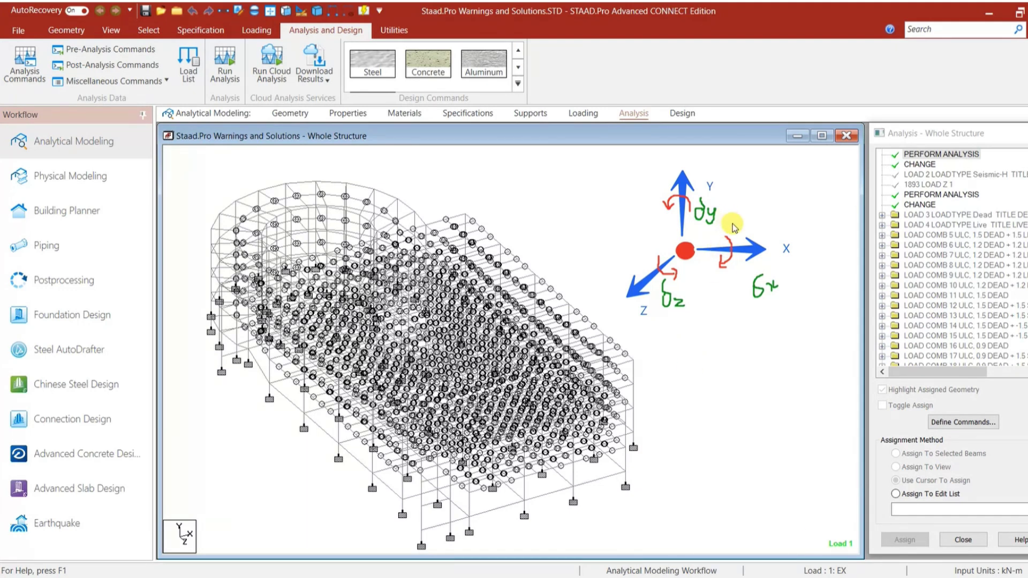
drag(732, 225, 750, 234)
mouse_move(656, 208)
mouse_down()
mouse_move(649, 213)
mouse_move(660, 212)
mouse_move(665, 231)
mouse_up()
drag(688, 269, 692, 275)
drag(693, 274, 700, 284)
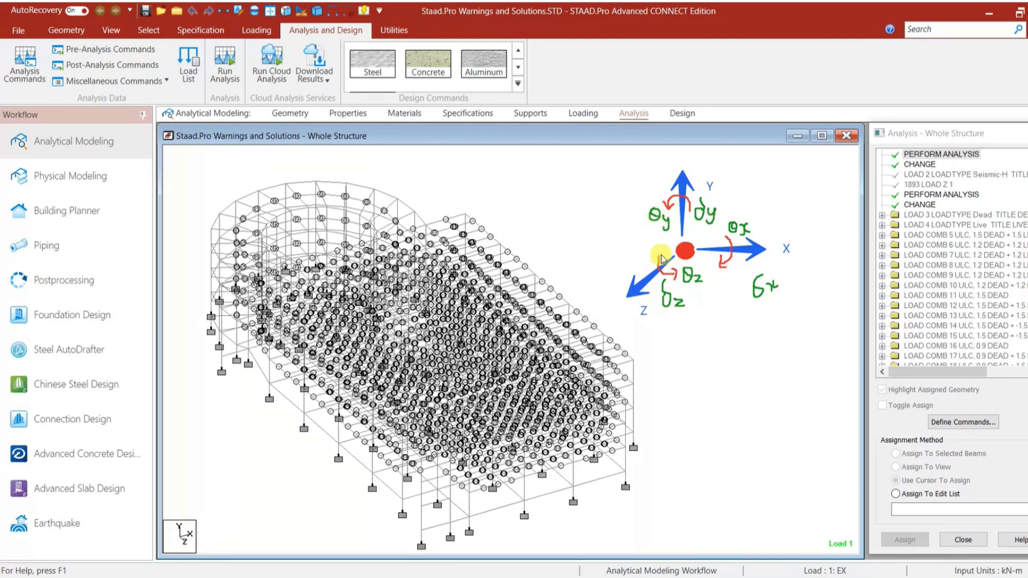
drag(781, 277, 799, 279)
drag(723, 207, 751, 215)
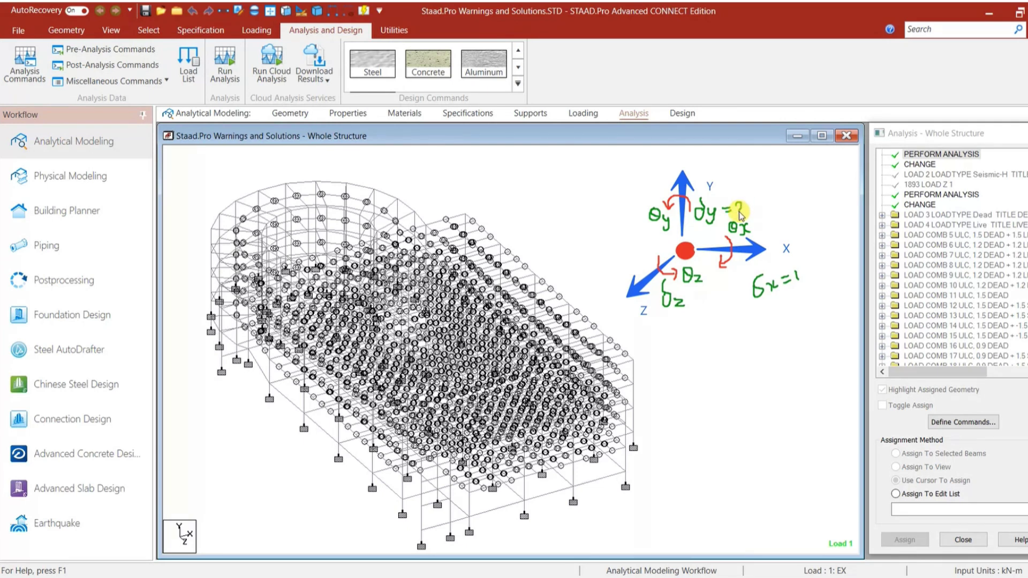
mouse_move(692, 299)
mouse_down()
mouse_move(710, 299)
mouse_move(704, 306)
mouse_up()
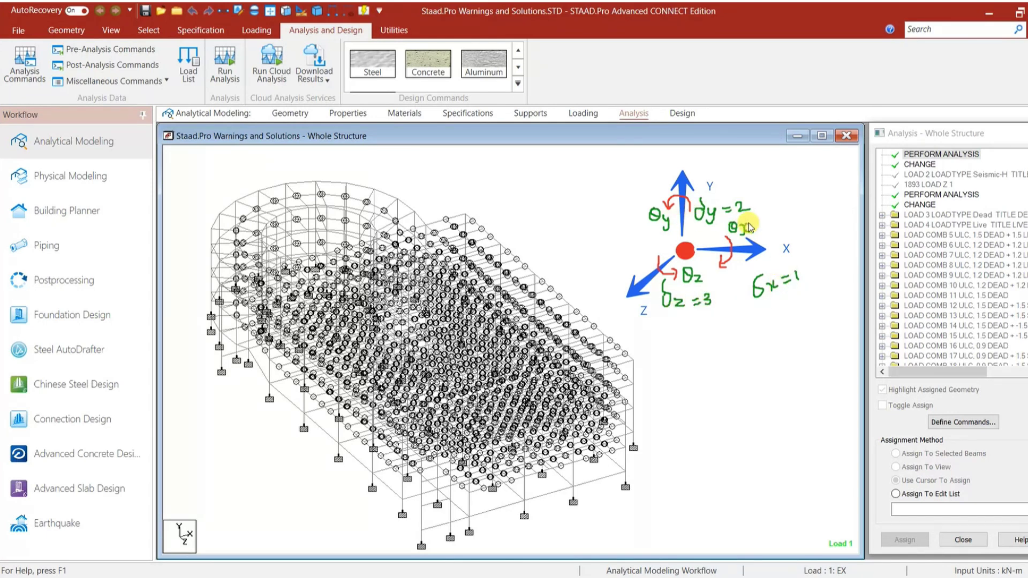
drag(755, 224, 768, 223)
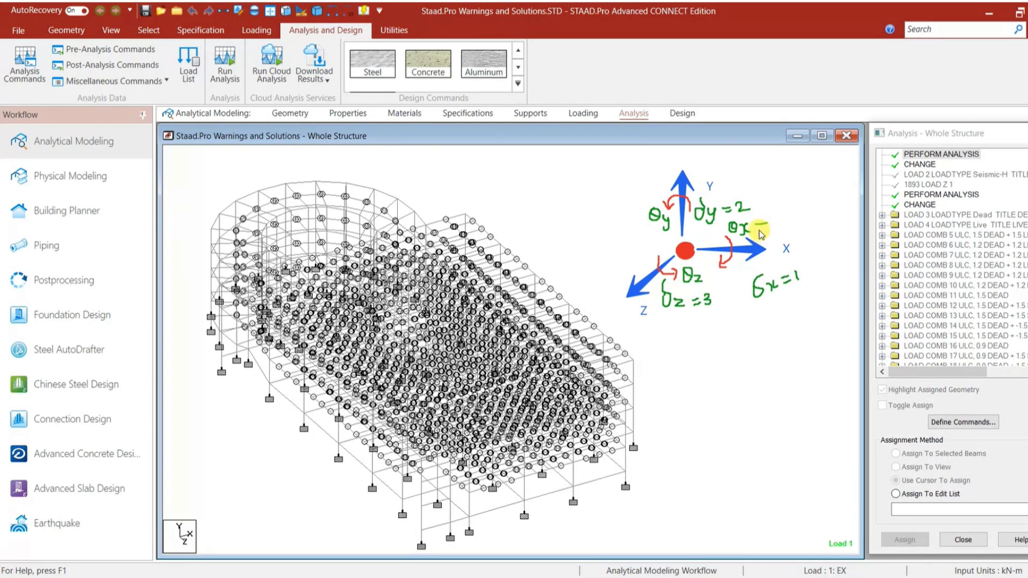
drag(752, 225, 775, 236)
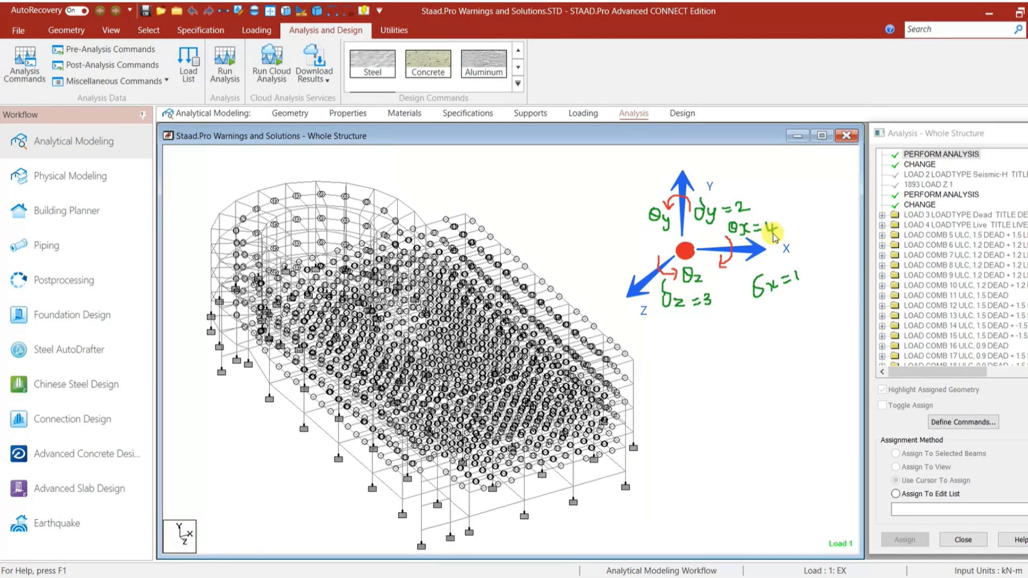
drag(627, 219, 611, 231)
drag(631, 221, 641, 221)
drag(631, 228, 643, 227)
drag(706, 277, 713, 277)
drag(706, 282, 719, 280)
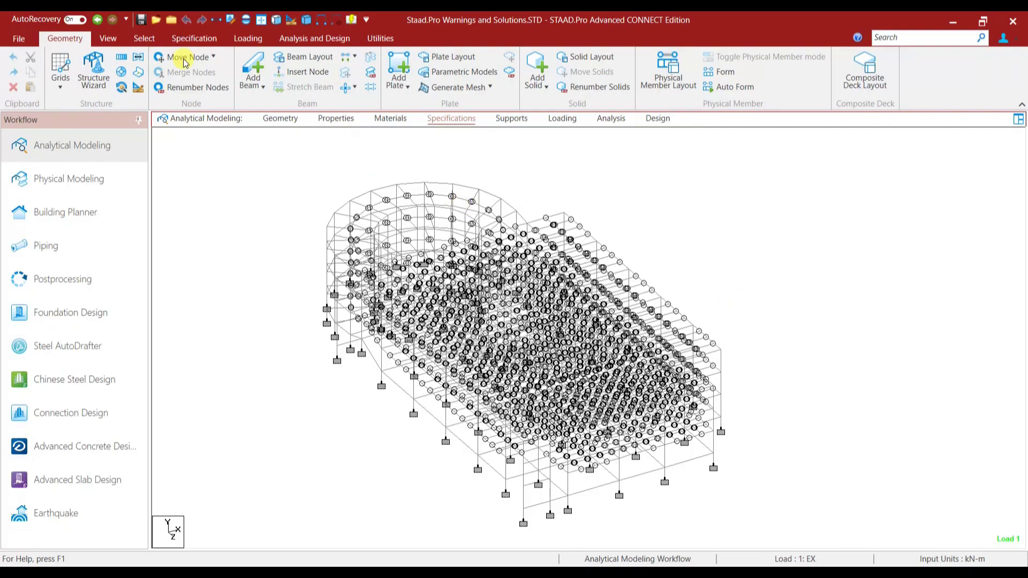
Bring up the structure's specifications list through the beam release command, dismiss the new-release form without adding anything, and tile the model, table and specification windows
click(197, 38)
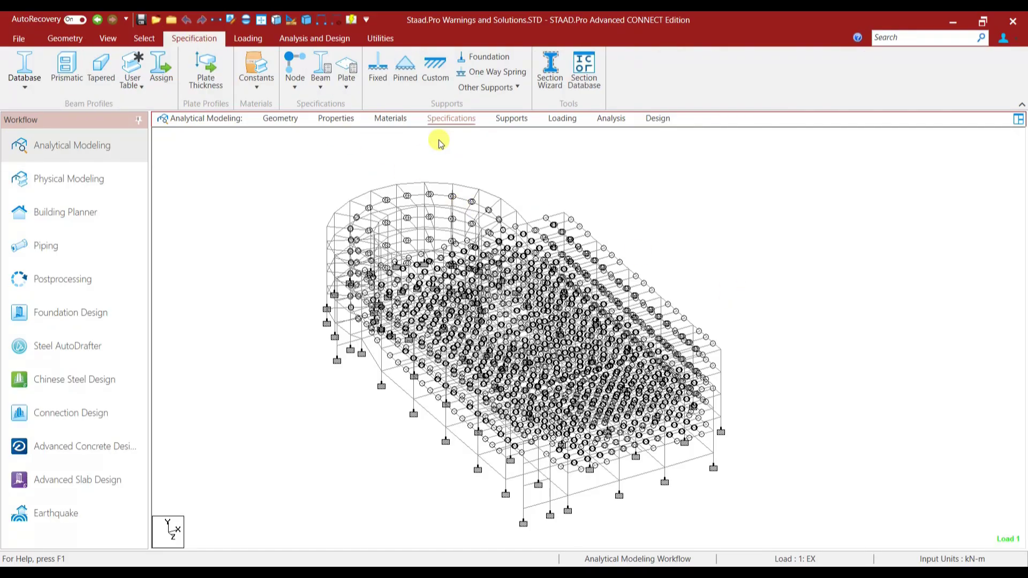
click(320, 88)
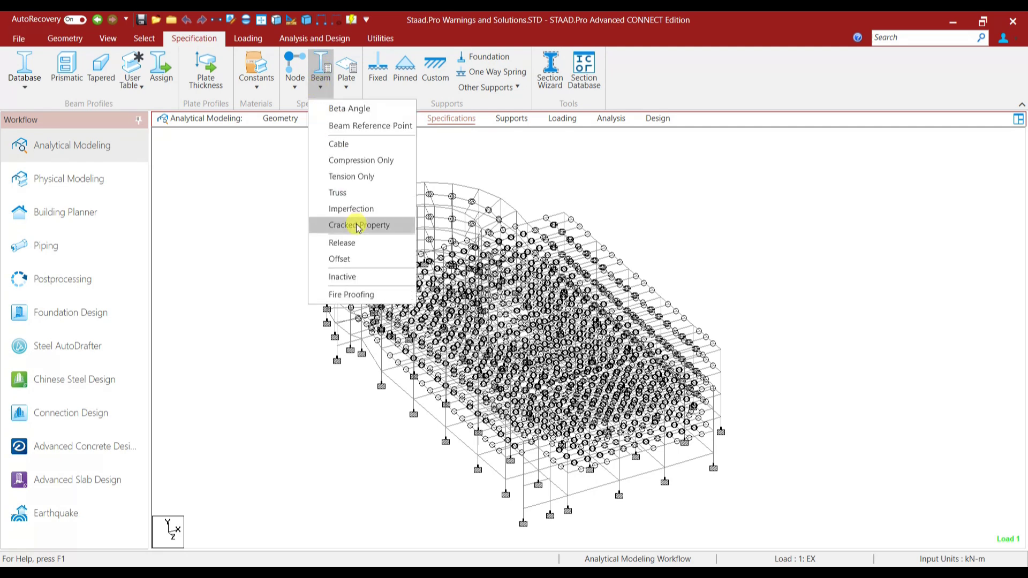
click(353, 243)
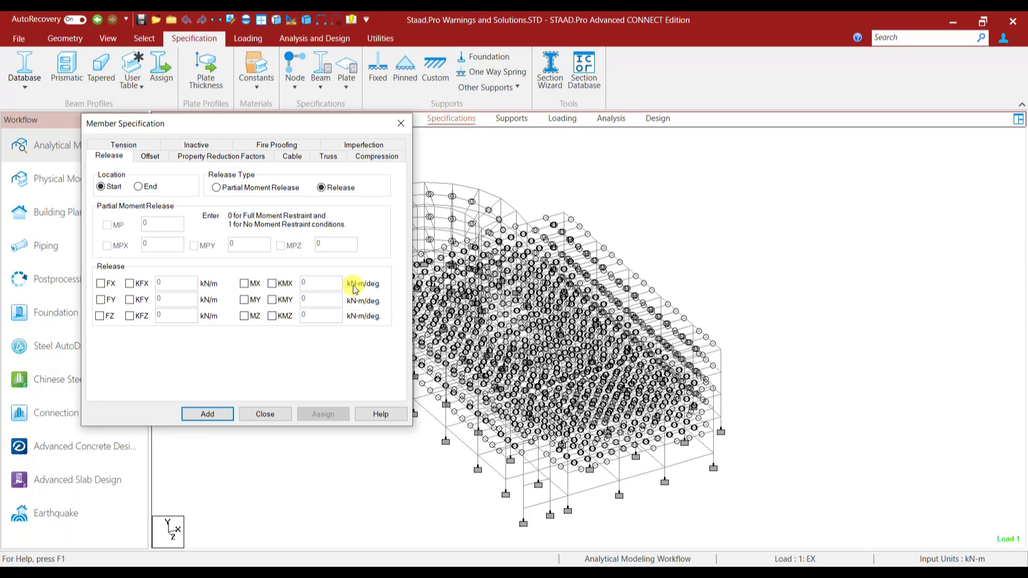
drag(251, 131, 628, 190)
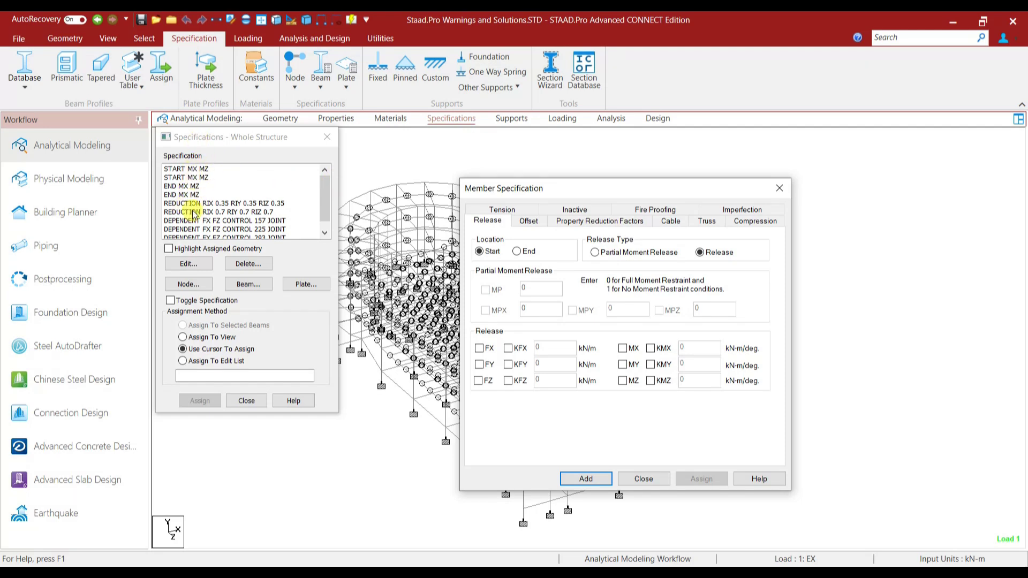
click(650, 478)
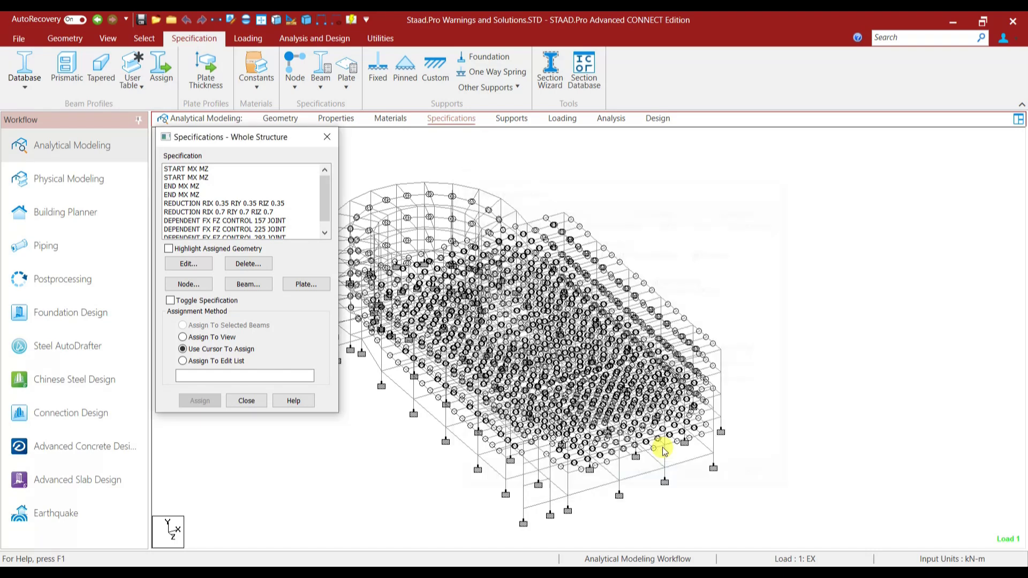
click(1018, 119)
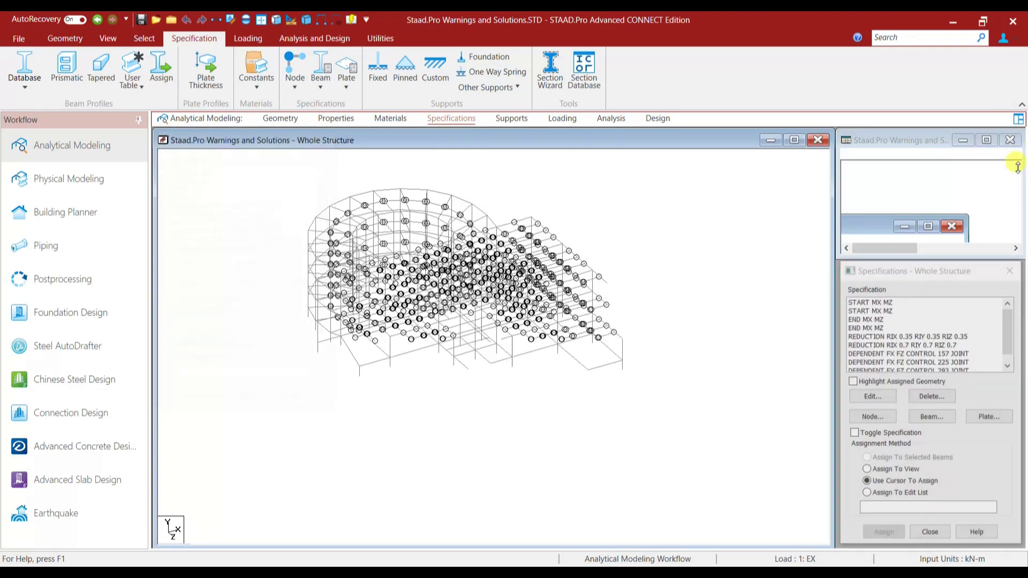
Change the first START MX MZ specification to a partial moment release with MPX 0.99 and MPZ 0.99
click(861, 302)
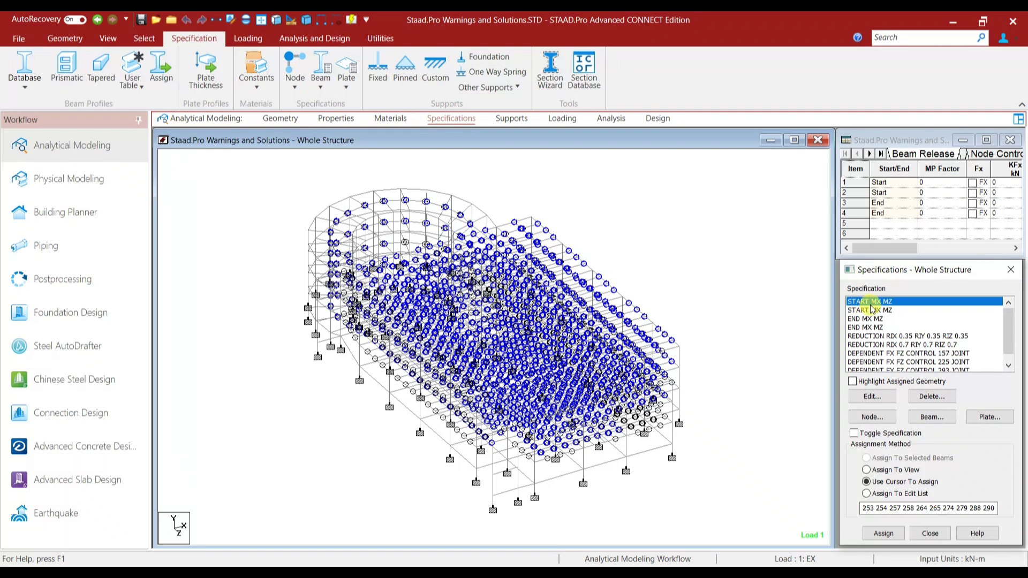
click(873, 399)
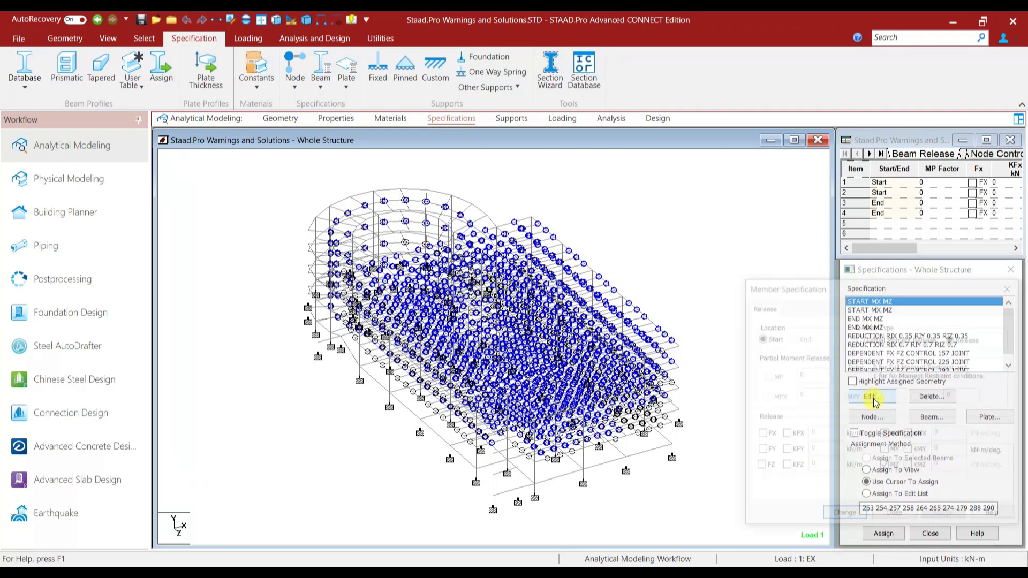
drag(857, 287, 539, 265)
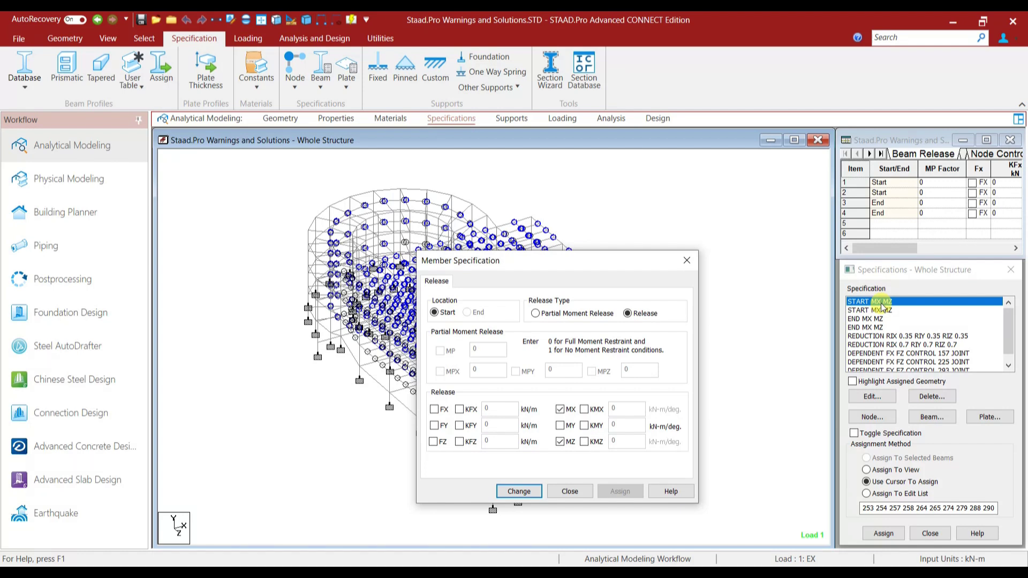
click(536, 314)
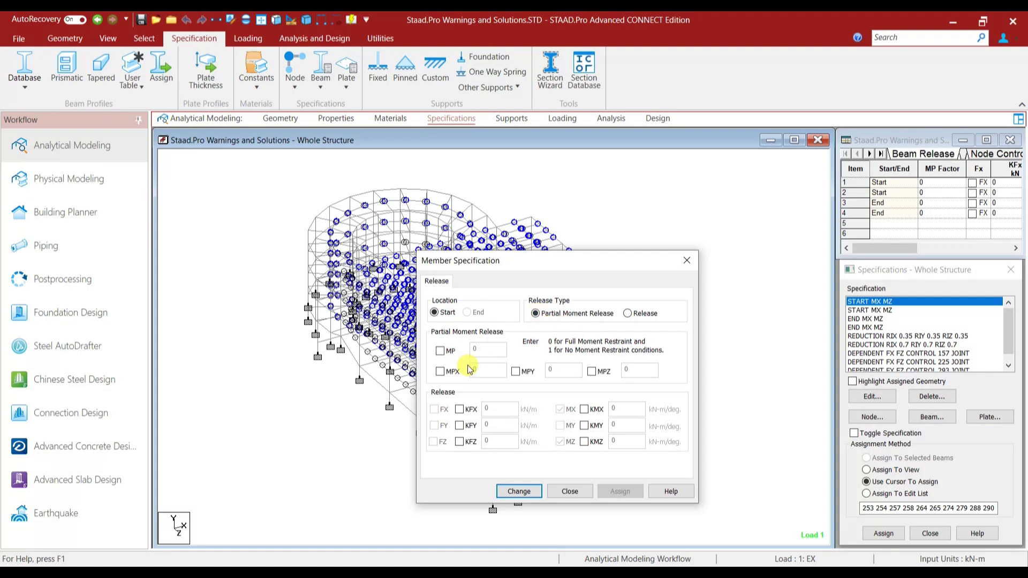
click(440, 372)
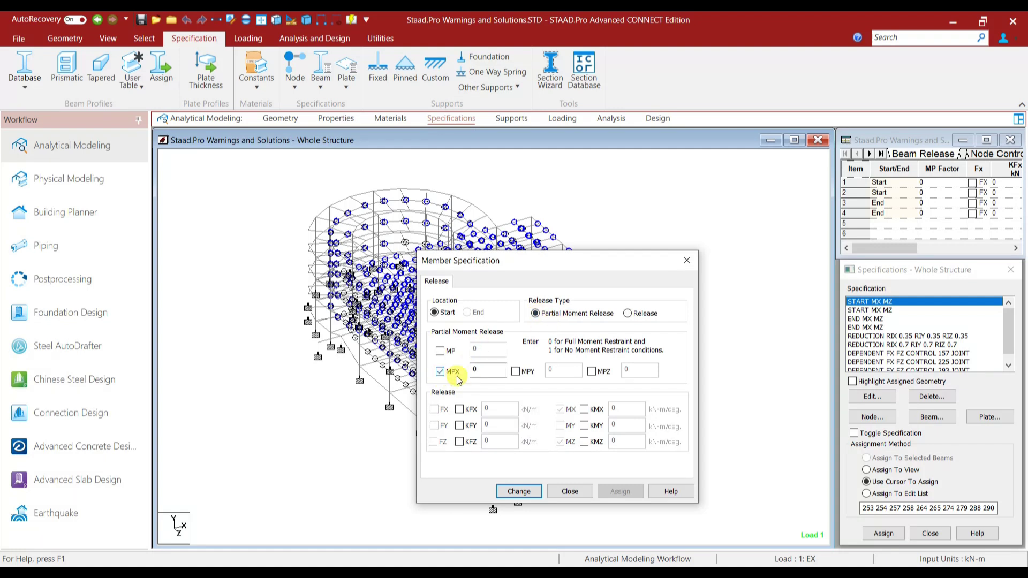
click(592, 371)
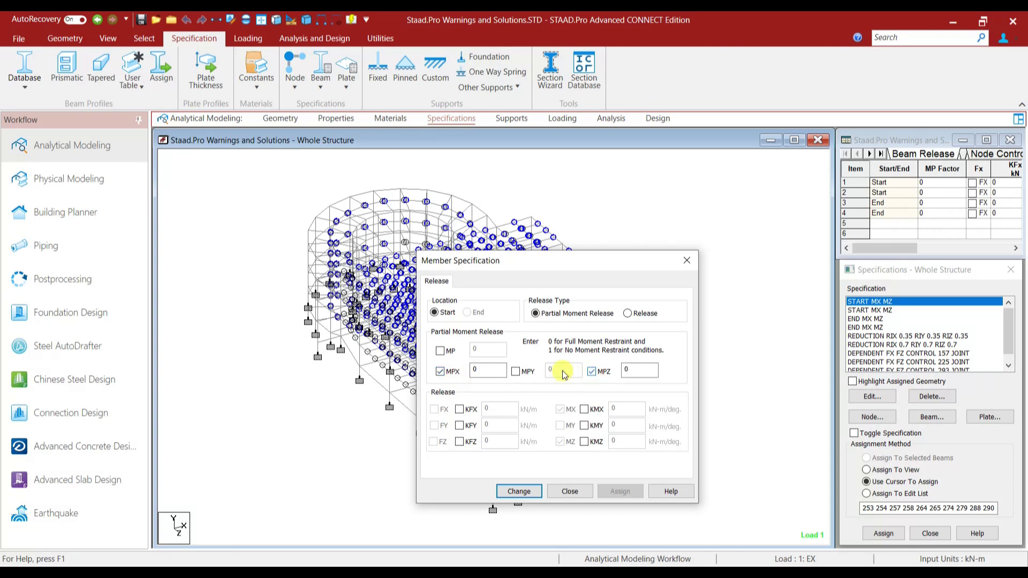
drag(489, 370, 454, 373)
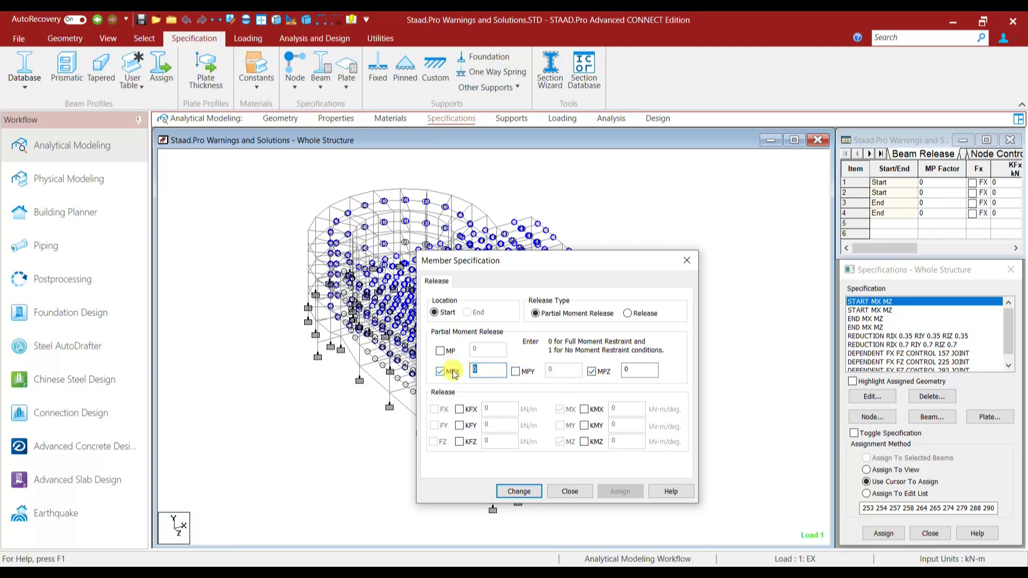
text(0.99)
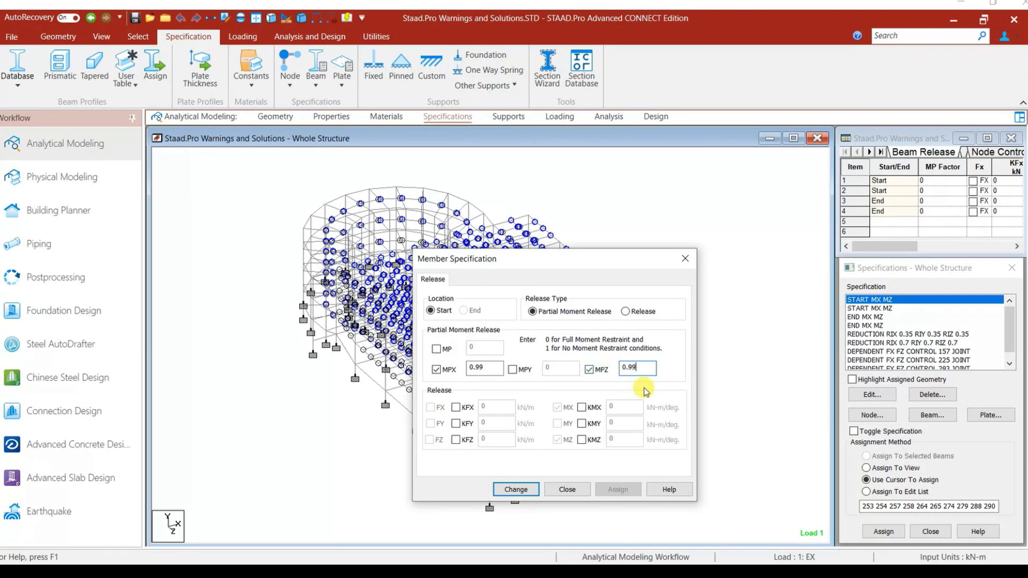
click(517, 495)
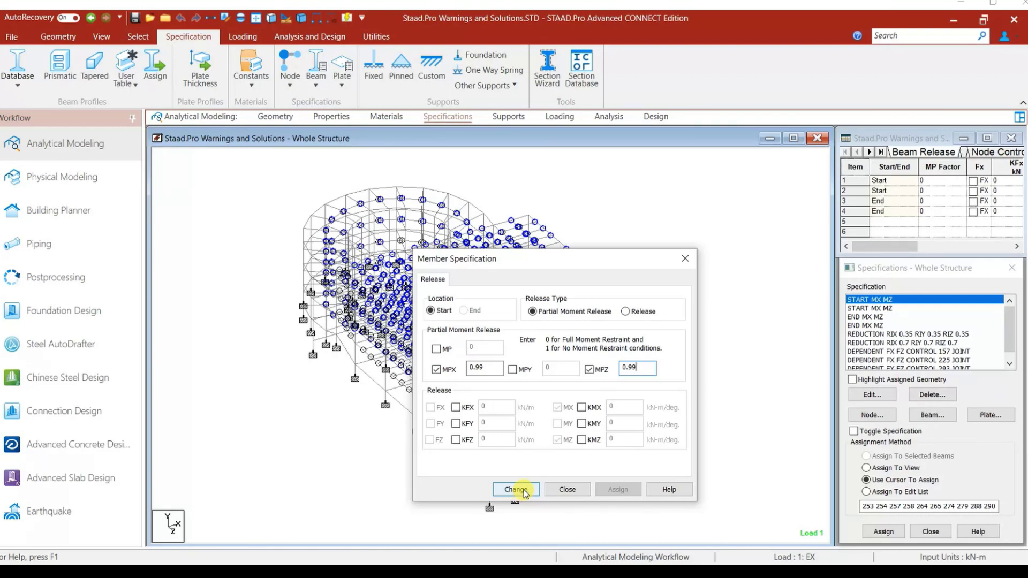
click(516, 490)
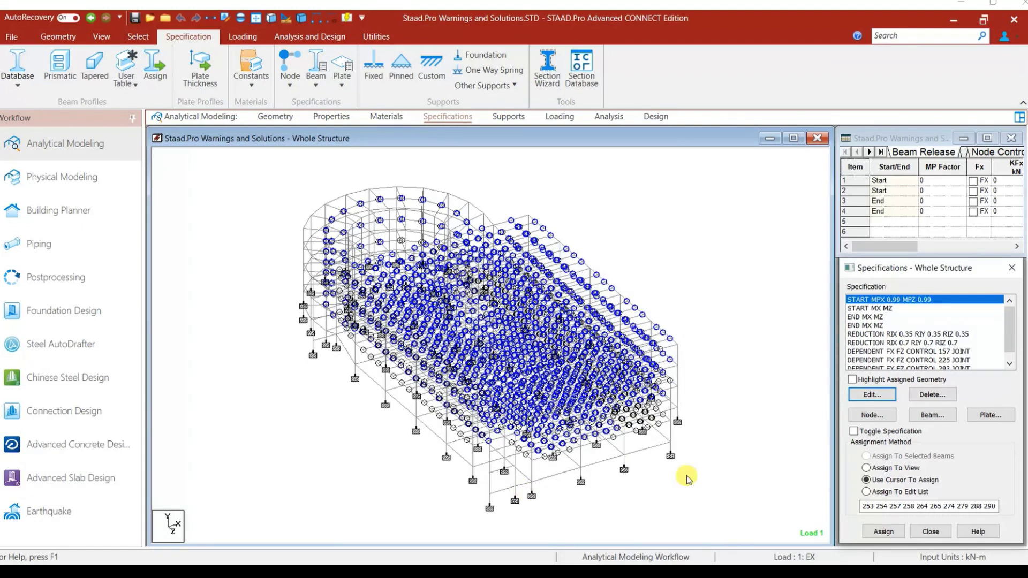
Change the remaining START MX MZ specification to a partial moment release with MPX and MPZ both set to 0.99
click(899, 308)
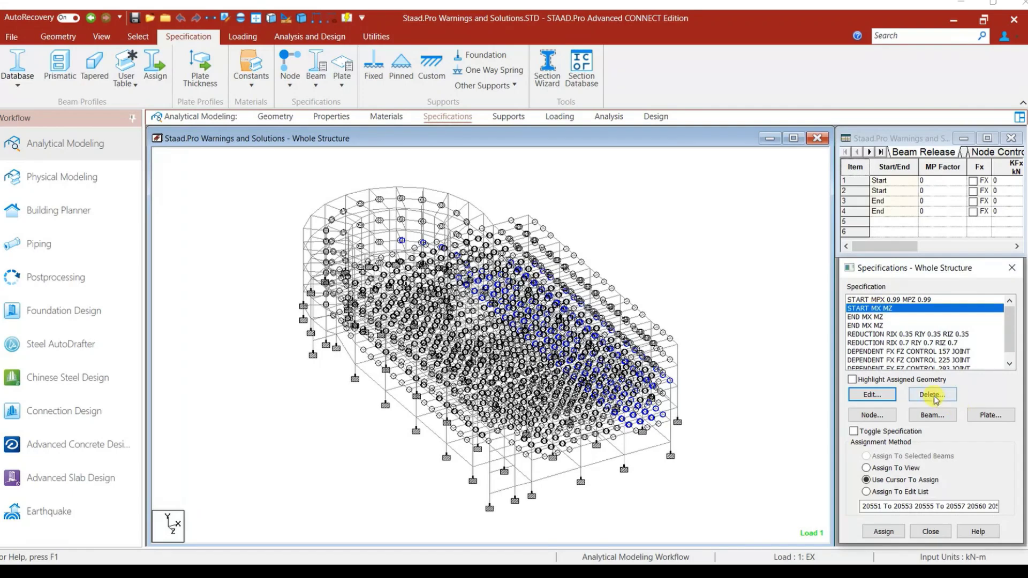
click(880, 396)
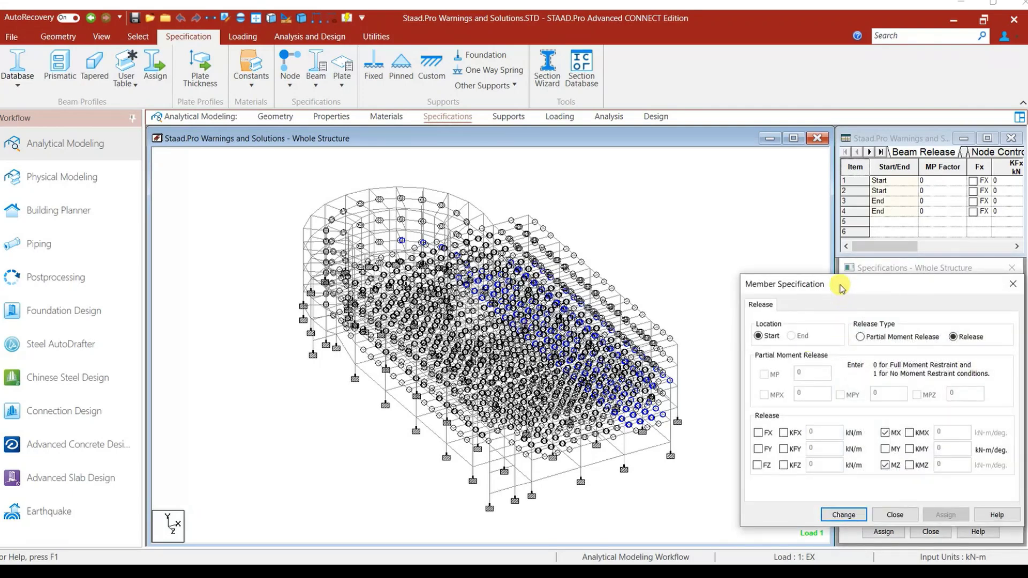
drag(840, 288, 429, 262)
click(472, 306)
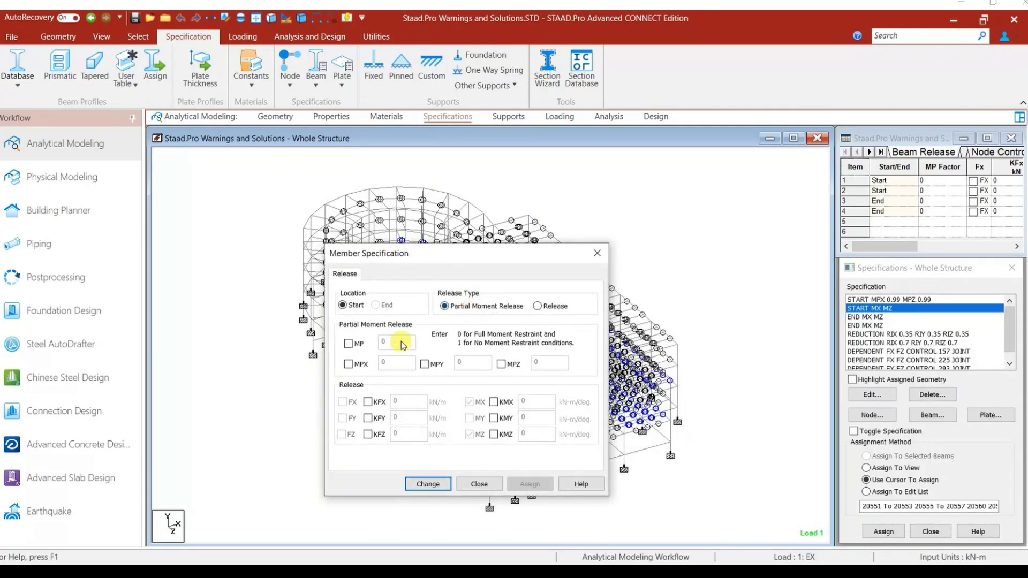
click(349, 364)
click(501, 364)
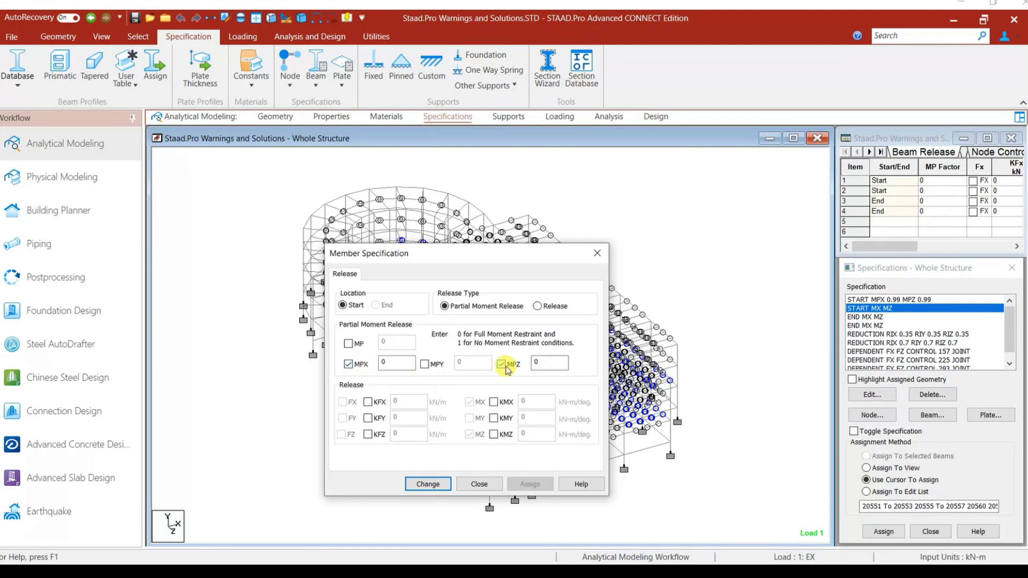
double_click(391, 361)
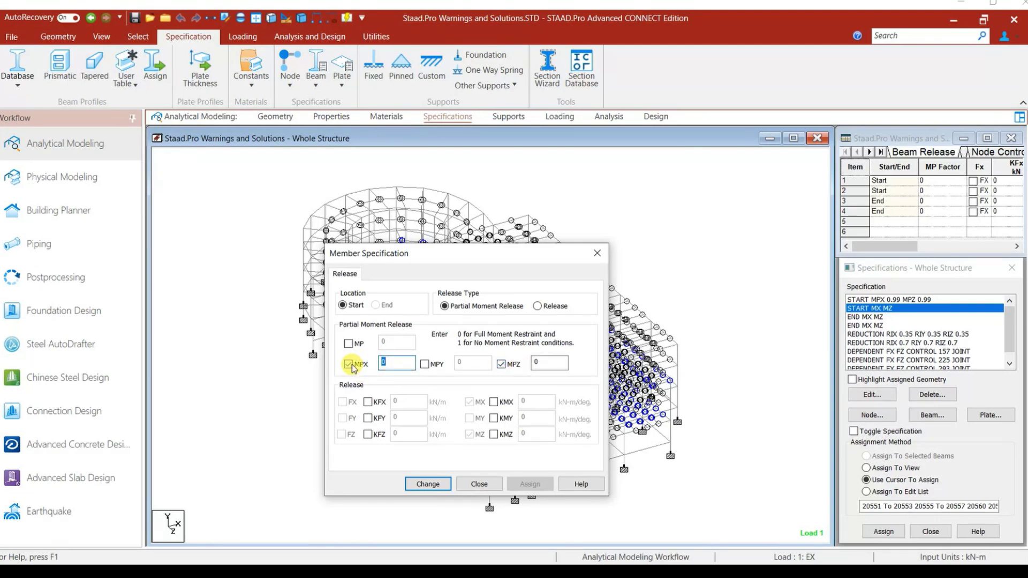
text(0)
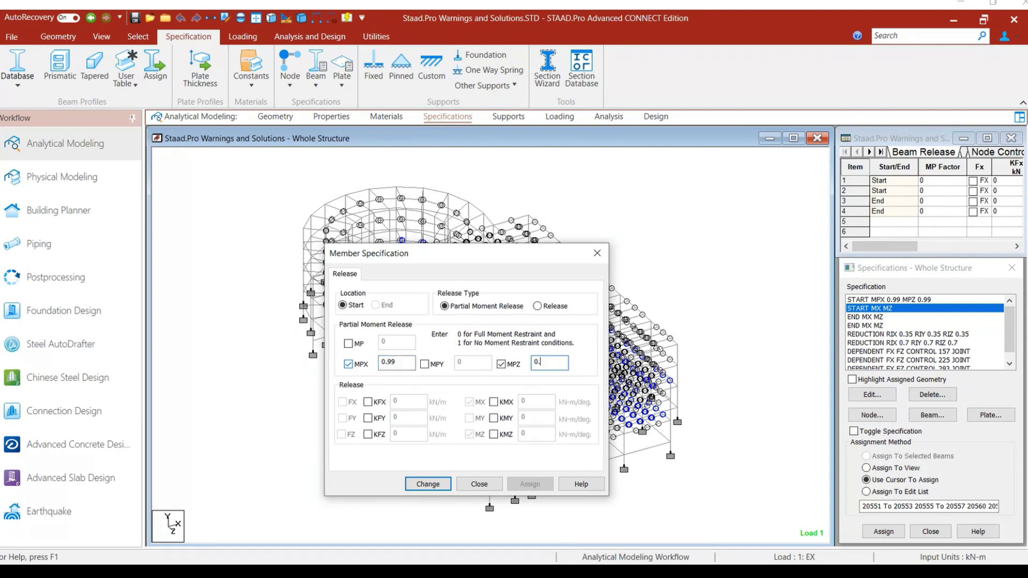
click(427, 485)
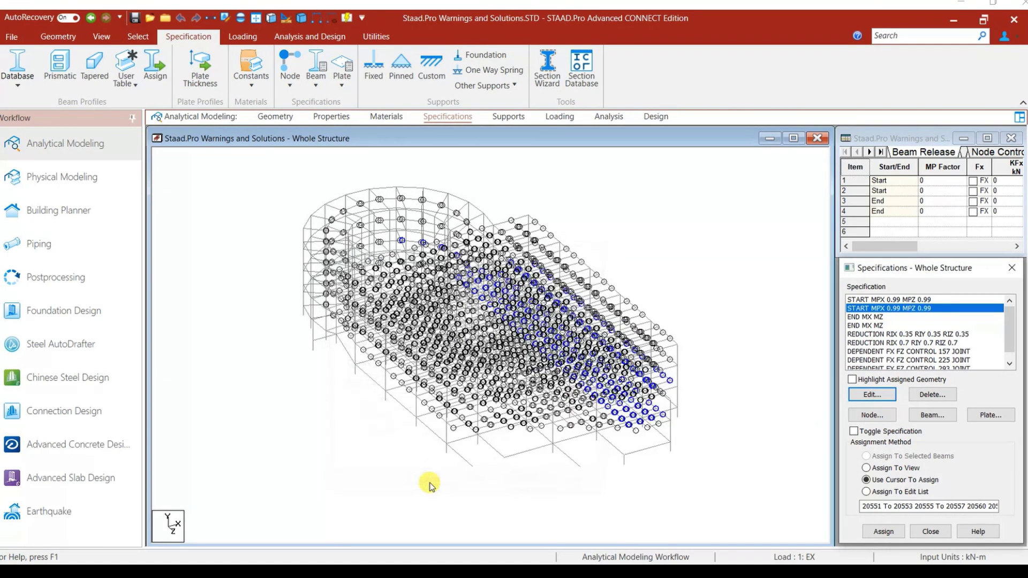
Change the first END MX MZ specification to a partial moment release with MPX 0.99 and MPZ 0
click(877, 317)
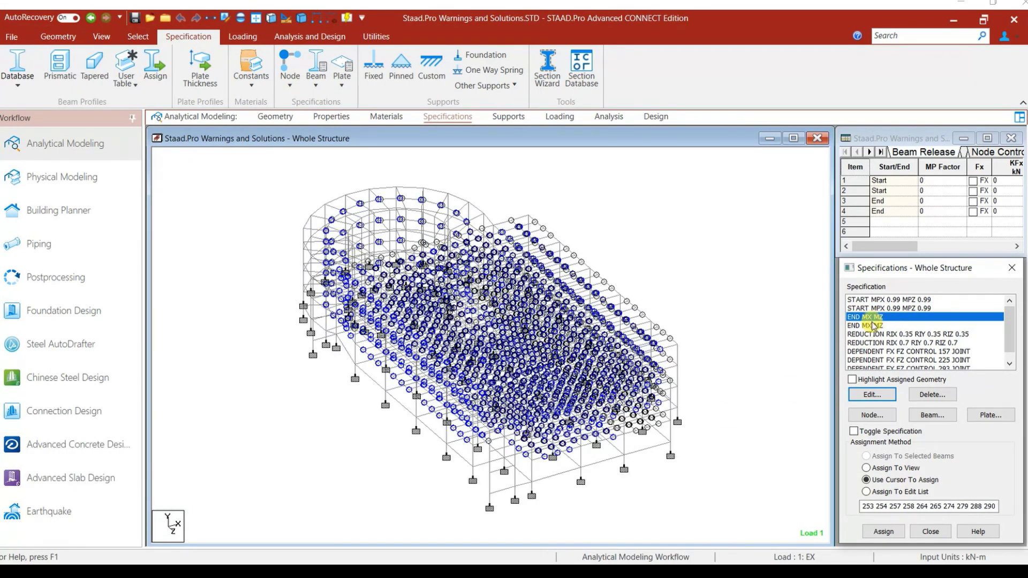
click(881, 400)
drag(821, 280, 341, 281)
click(416, 341)
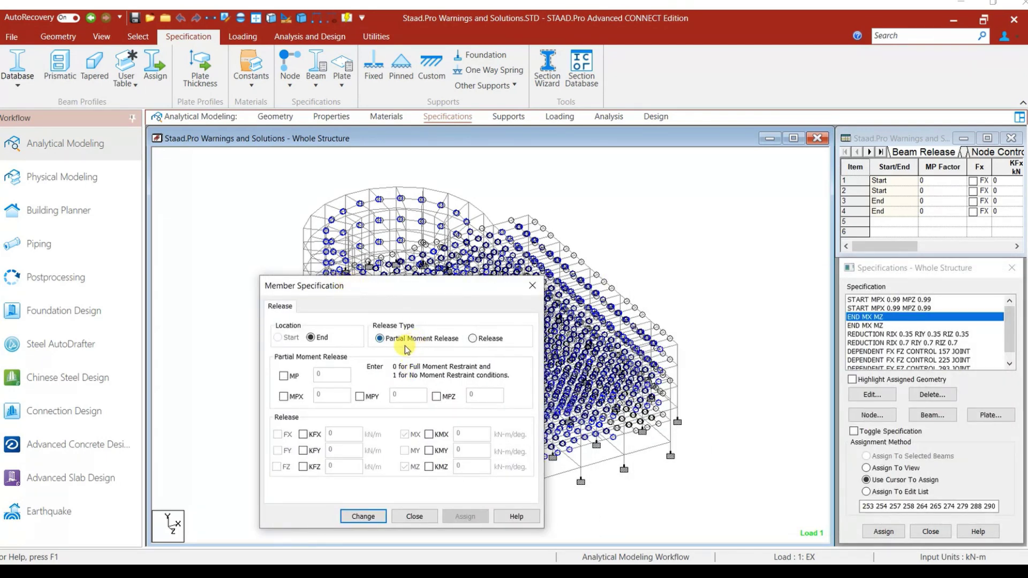
click(284, 397)
click(436, 397)
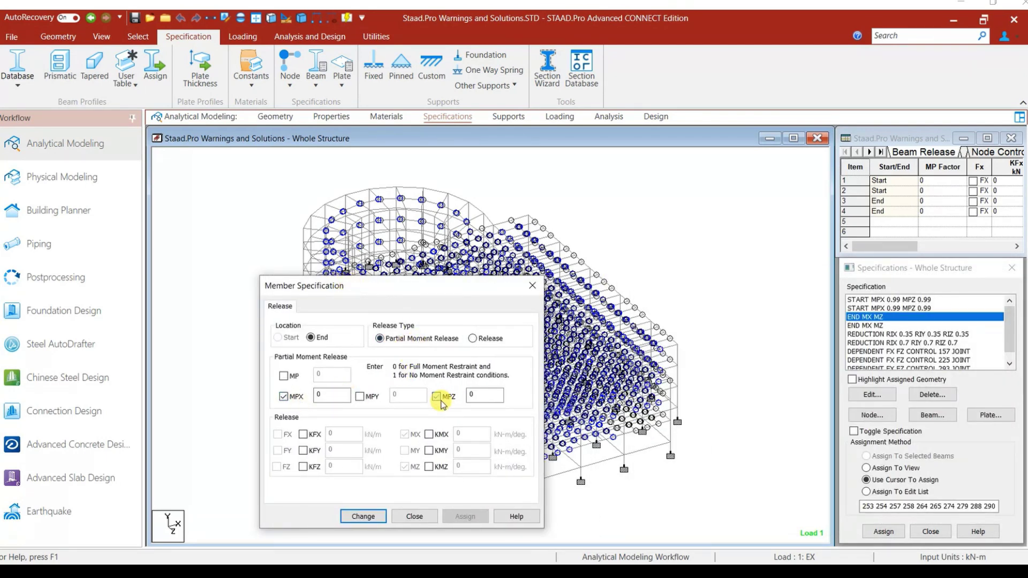
double_click(332, 396)
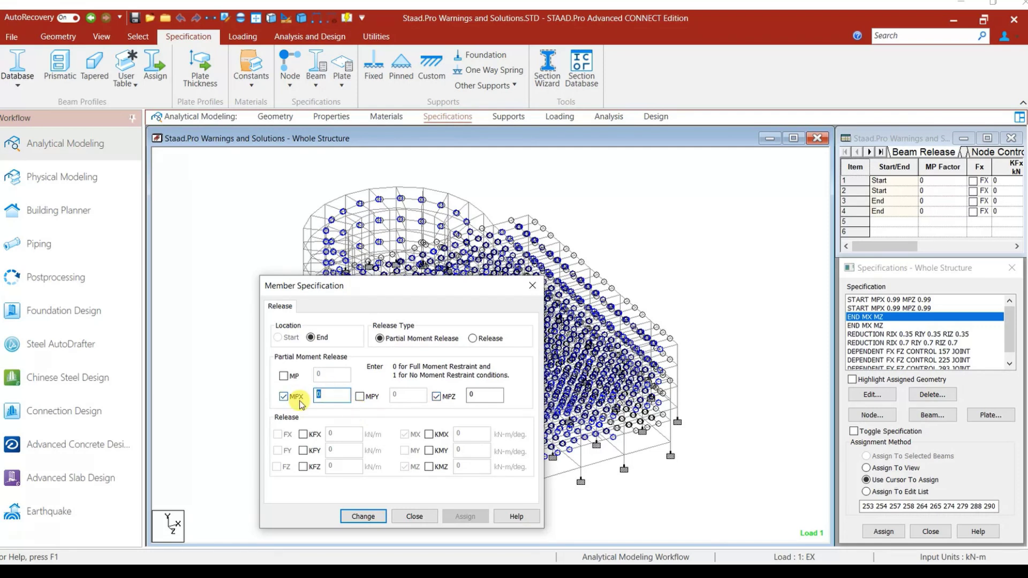
text(0.99)
click(363, 516)
Change the remaining END MX MZ specification to a partial moment release with MPX and MPZ both set to 0.99, and close the specifications list
click(868, 325)
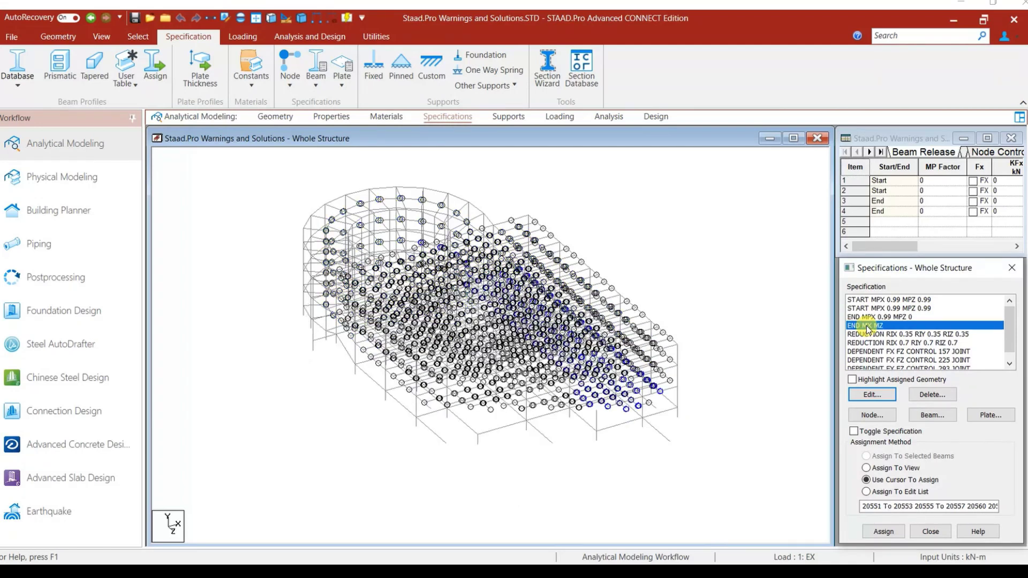
click(872, 394)
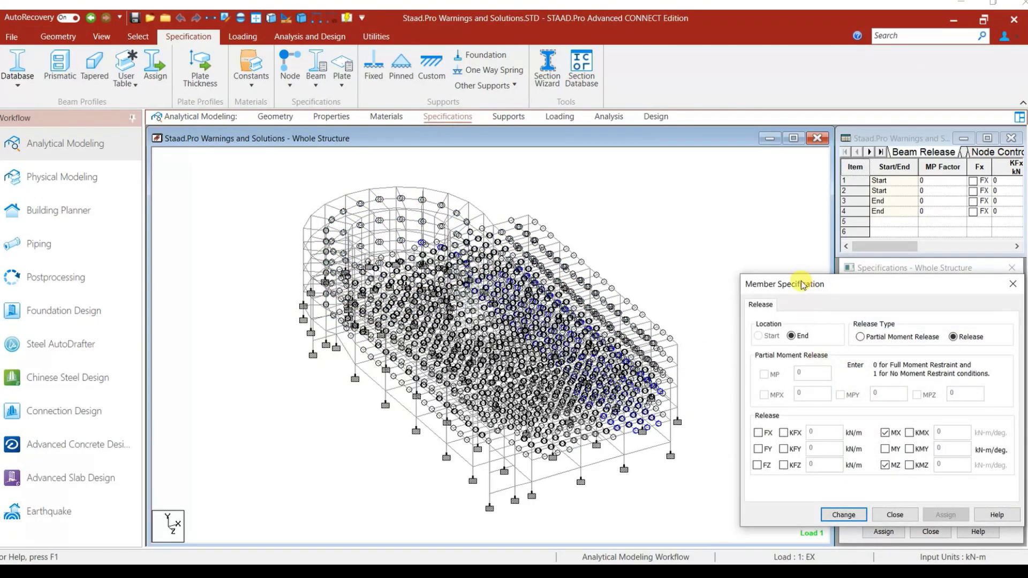
drag(801, 283, 332, 297)
click(425, 348)
click(294, 409)
click(447, 408)
double_click(346, 413)
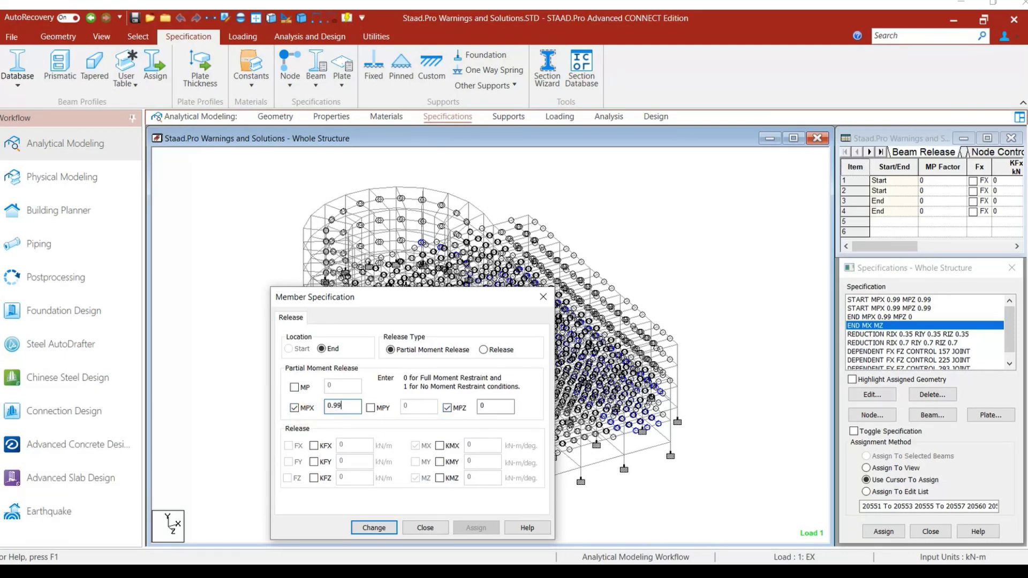
double_click(494, 406)
click(370, 527)
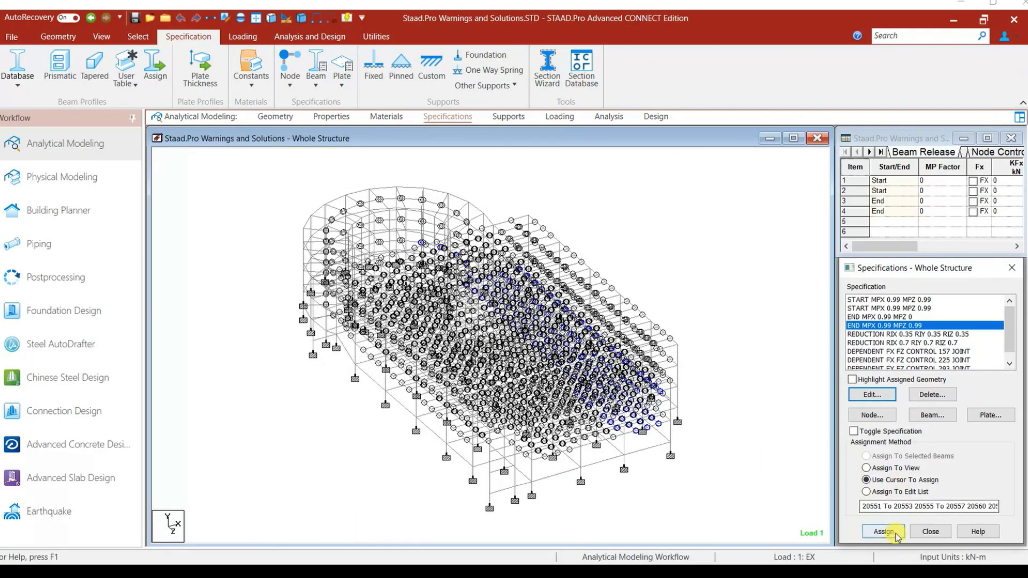
click(931, 532)
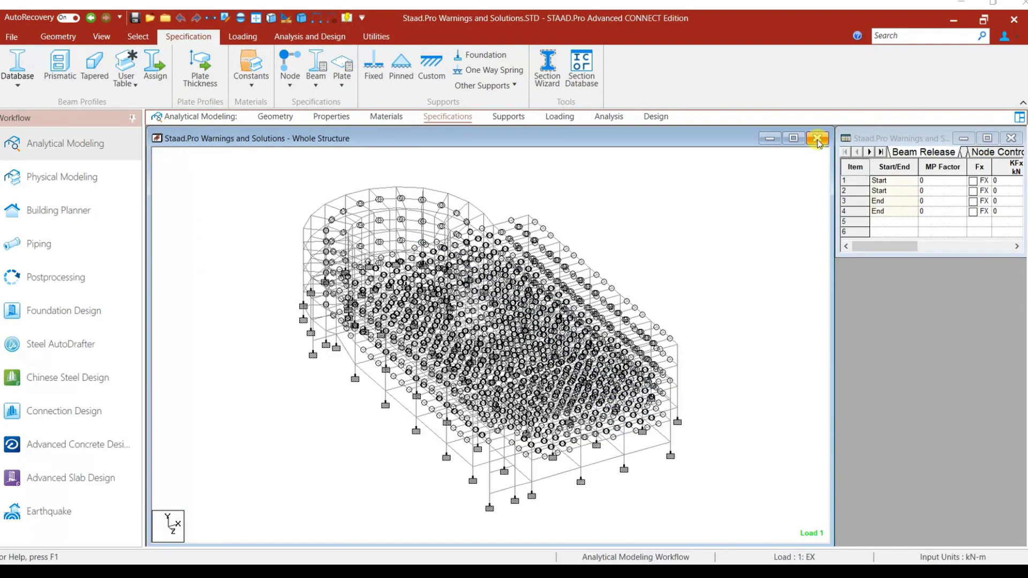
Maximize the whole-structure view and save the model
click(794, 138)
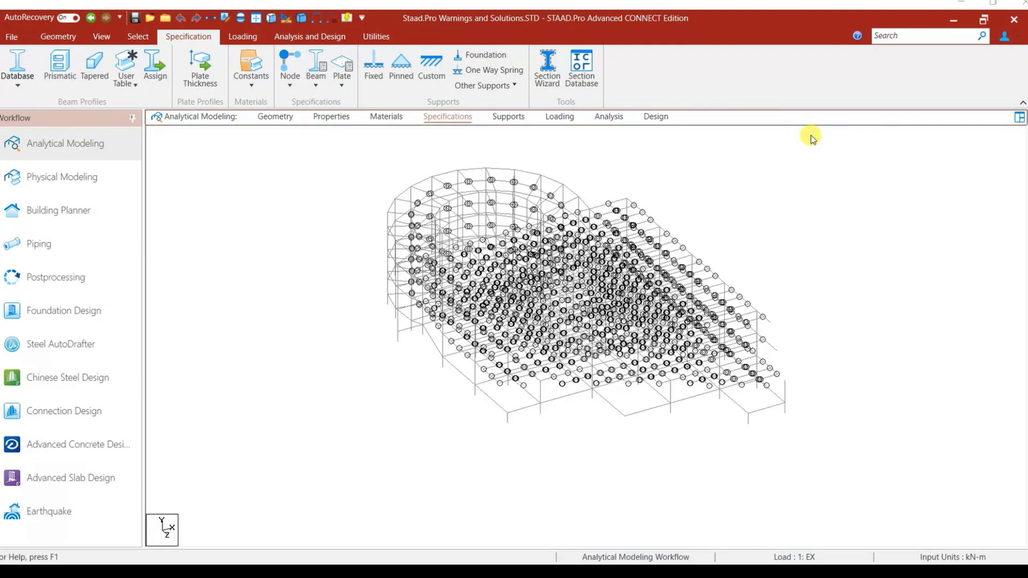
click(135, 18)
click(497, 374)
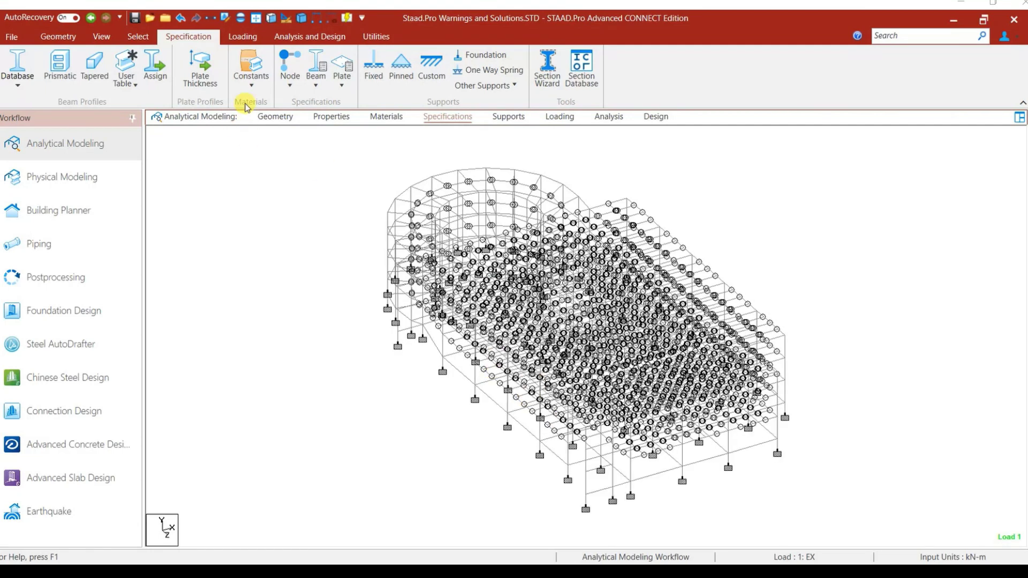
Run the analysis and open its output file
click(310, 37)
click(212, 68)
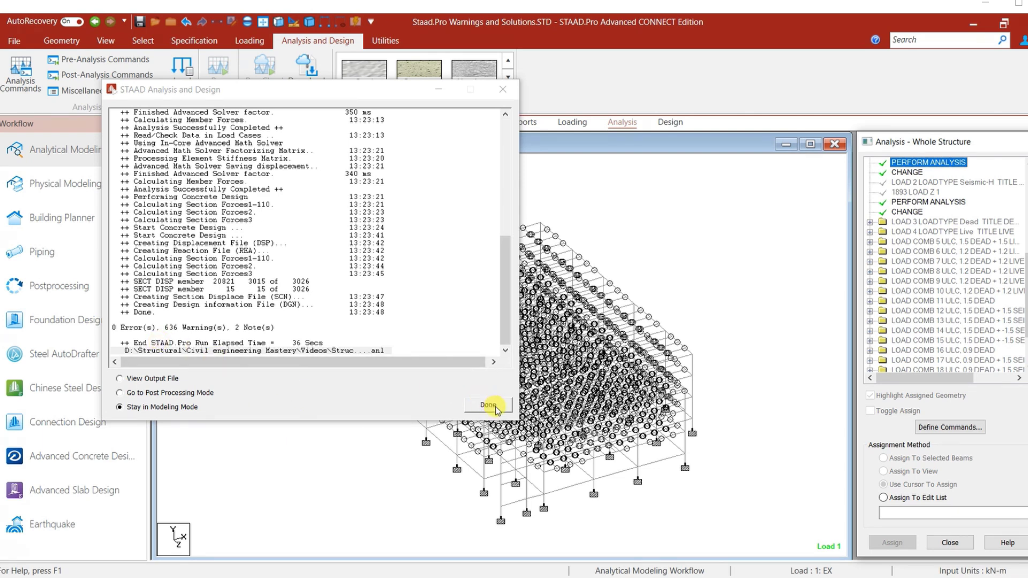
click(137, 378)
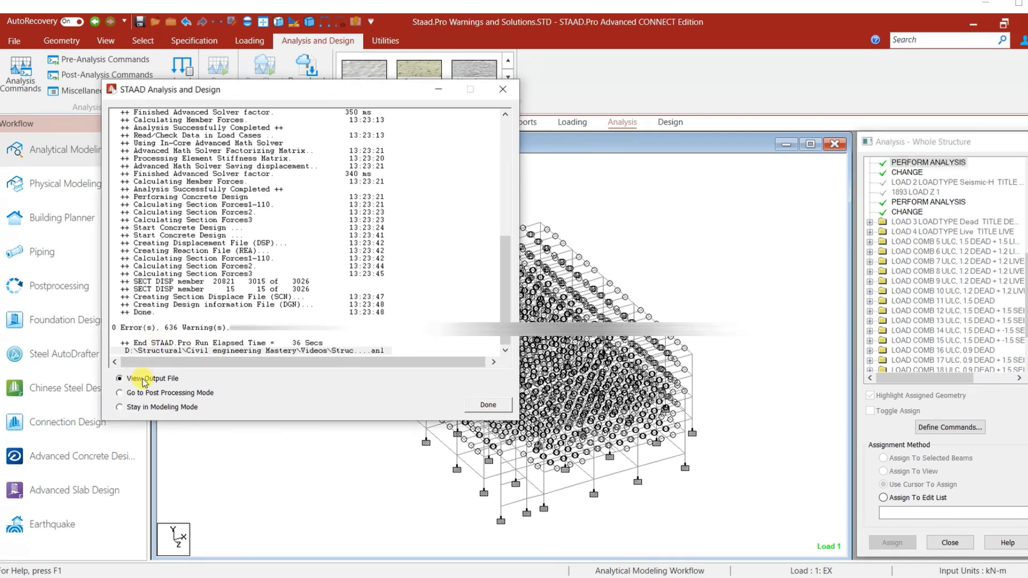
click(485, 405)
Examine the first warning in the error list, at line 1360, together with the member release commands around it
click(69, 183)
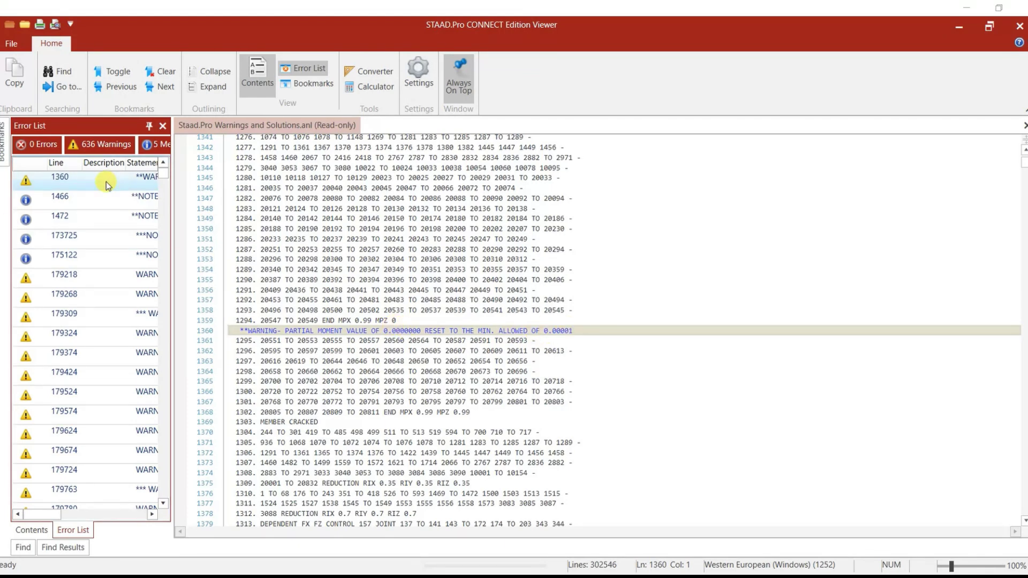
scroll(420, 268, up, 6)
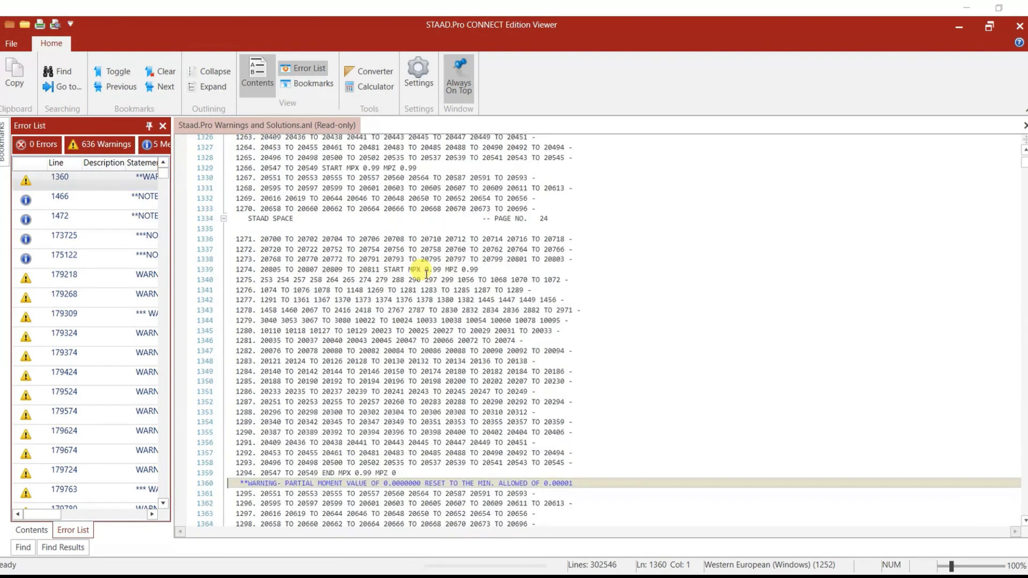
scroll(150, 220, down, 2)
scroll(160, 233, up, 2)
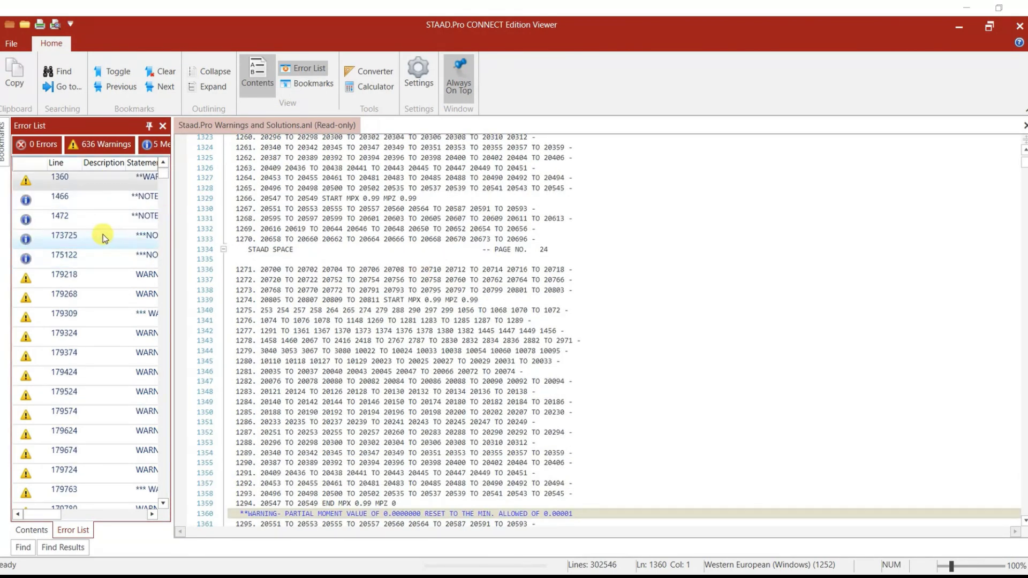
Examine the beam design warnings at output lines 179218, 179268, 179309 and 179324
double_click(71, 280)
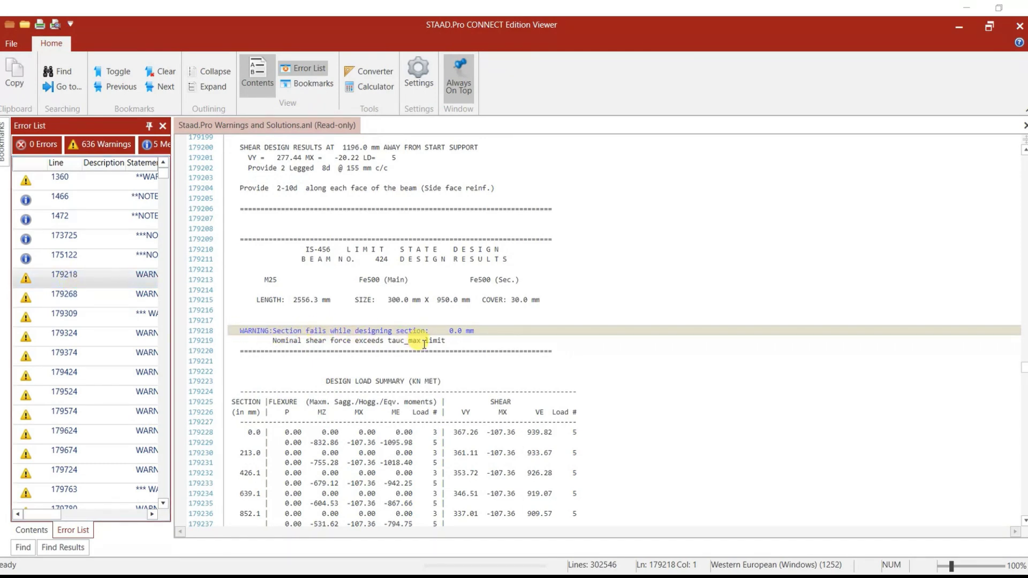
double_click(71, 296)
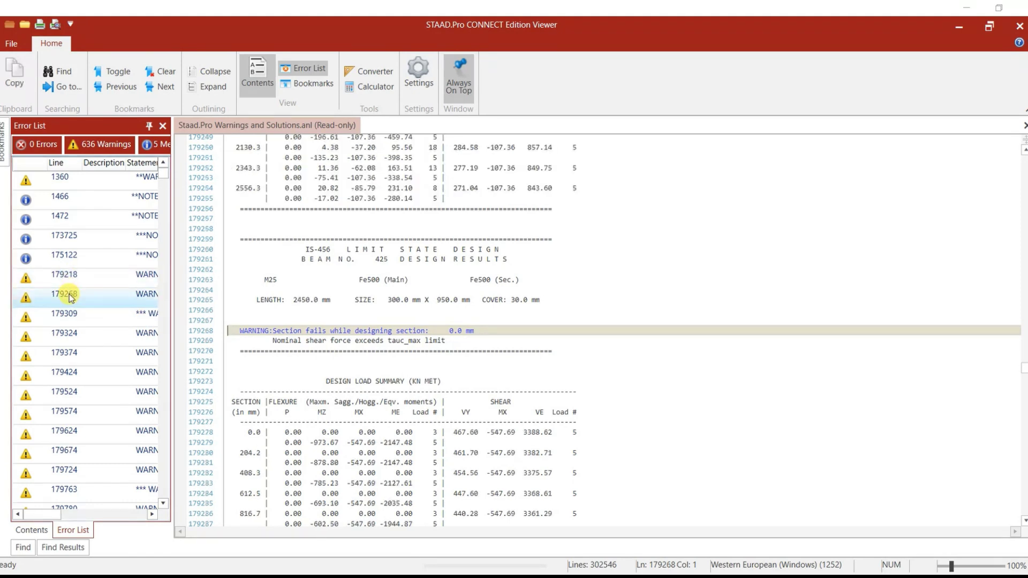
double_click(70, 316)
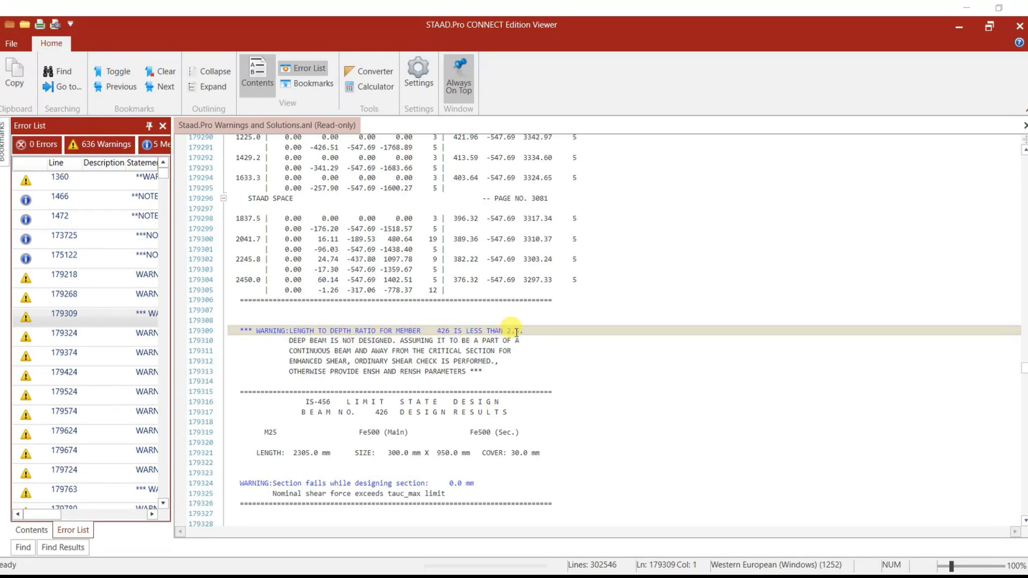
click(72, 334)
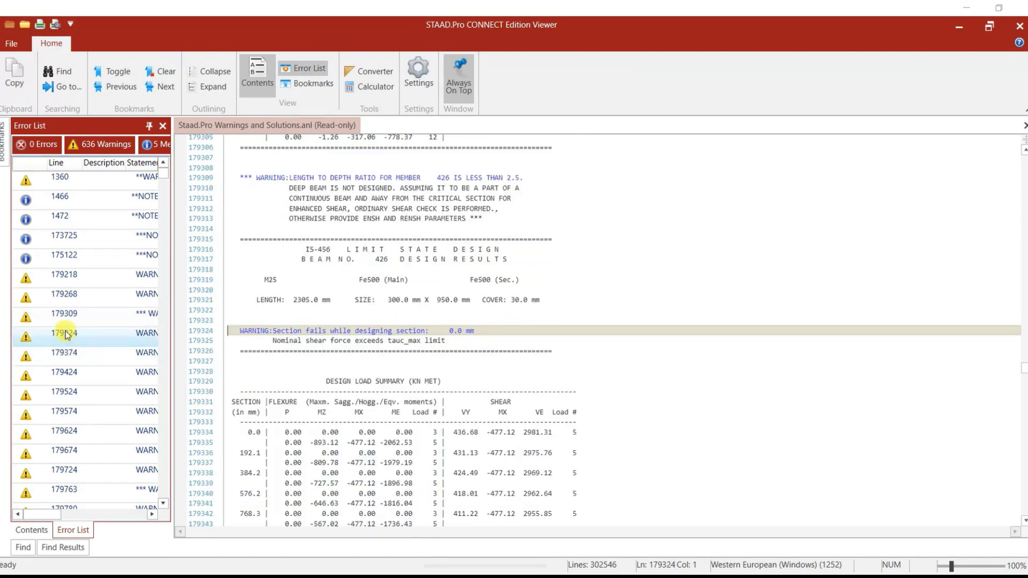
click(70, 321)
click(70, 333)
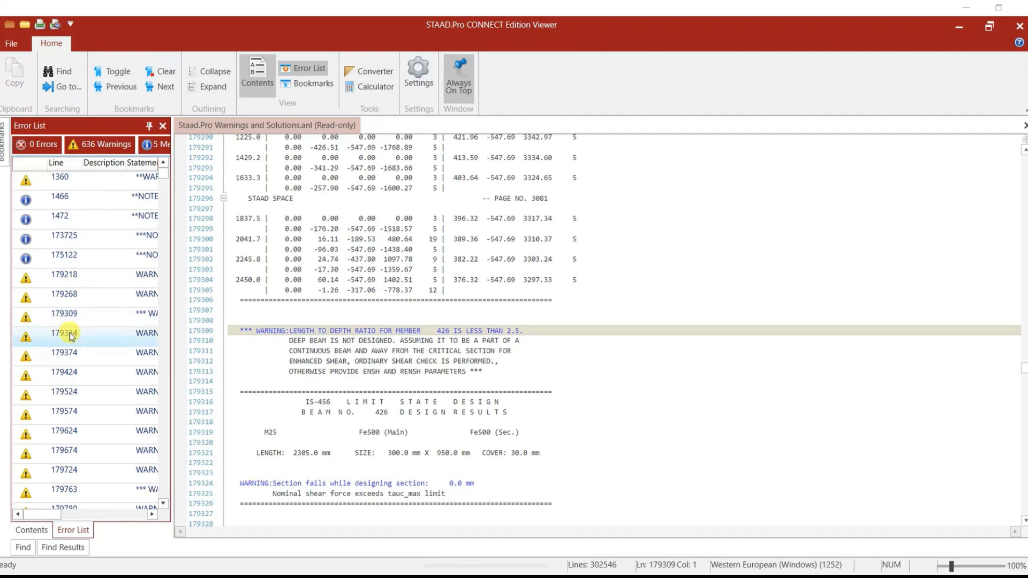
Check further beam design warnings down the error list, including those at lines 180069 and 180134
click(69, 353)
scroll(71, 386, down, 3)
click(74, 411)
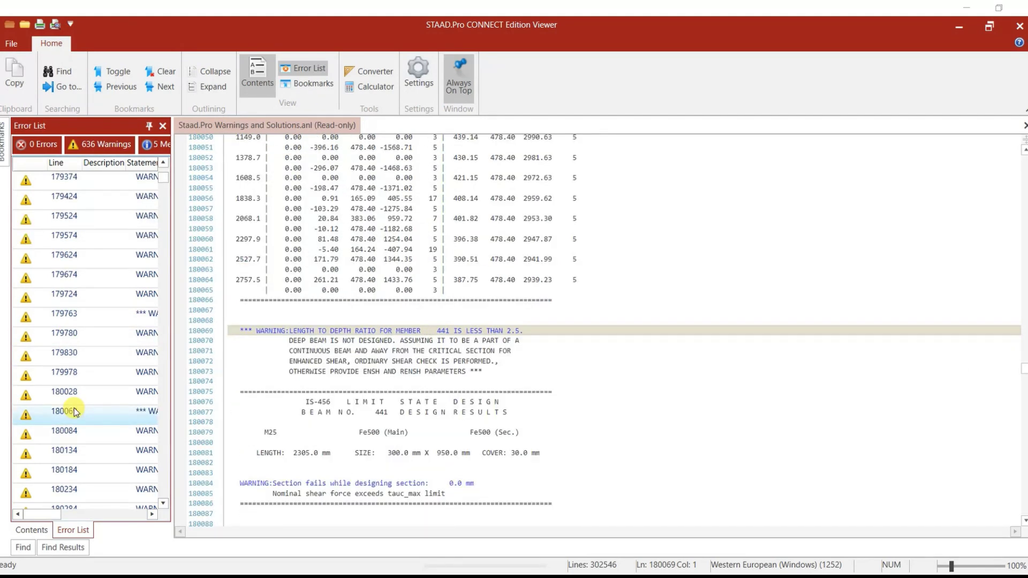
click(72, 434)
scroll(81, 375, down, 3)
click(77, 353)
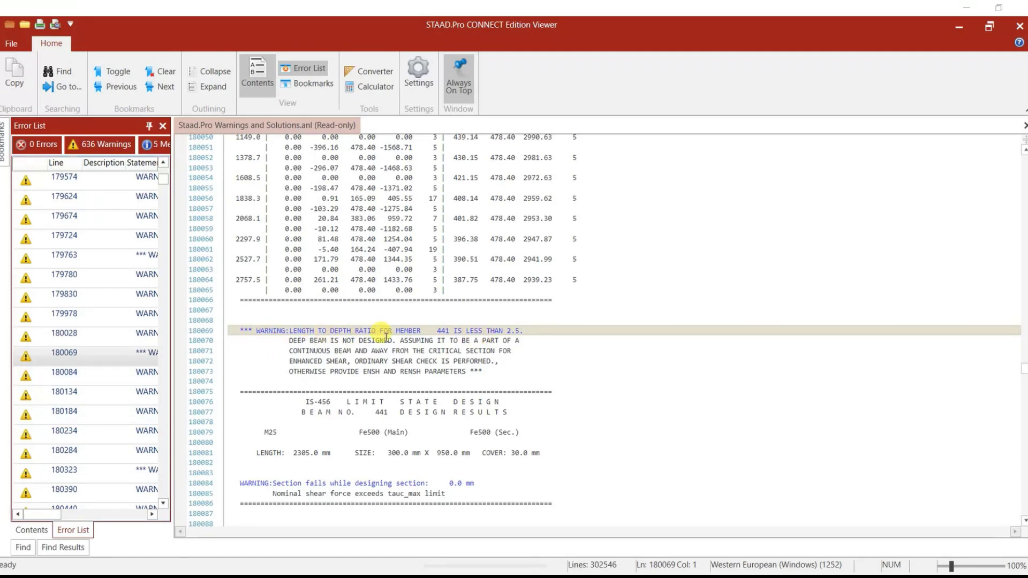
click(81, 395)
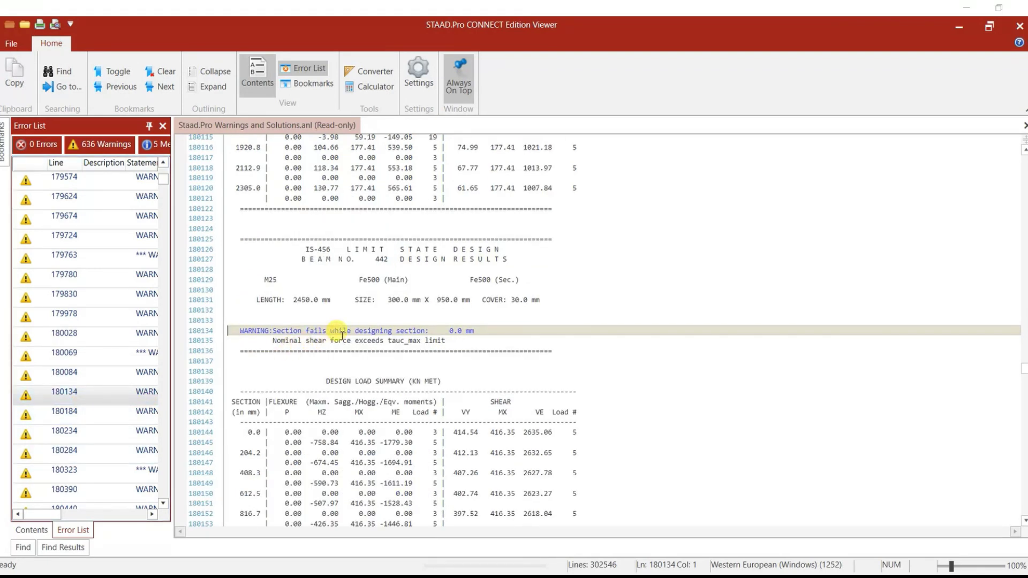
Review the column design warnings at the end of the error list, including lines 302122 and 301889
scroll(80, 375, down, 20)
click(65, 430)
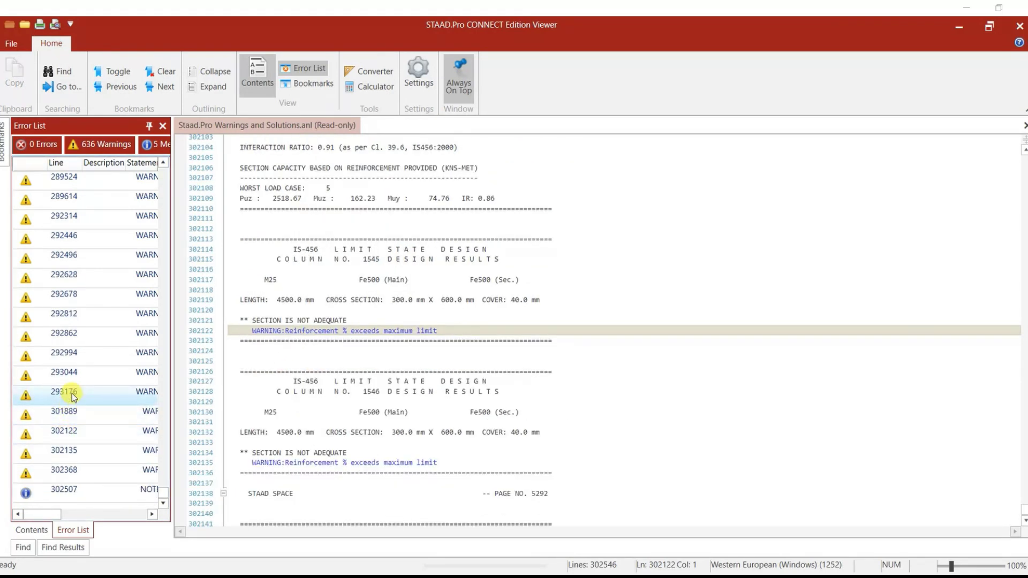
click(72, 414)
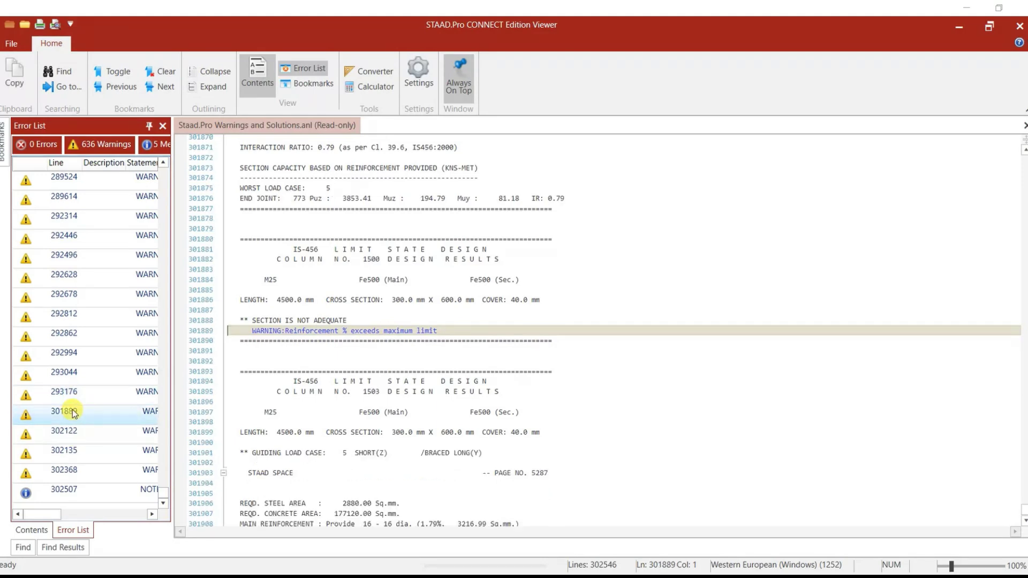
click(81, 460)
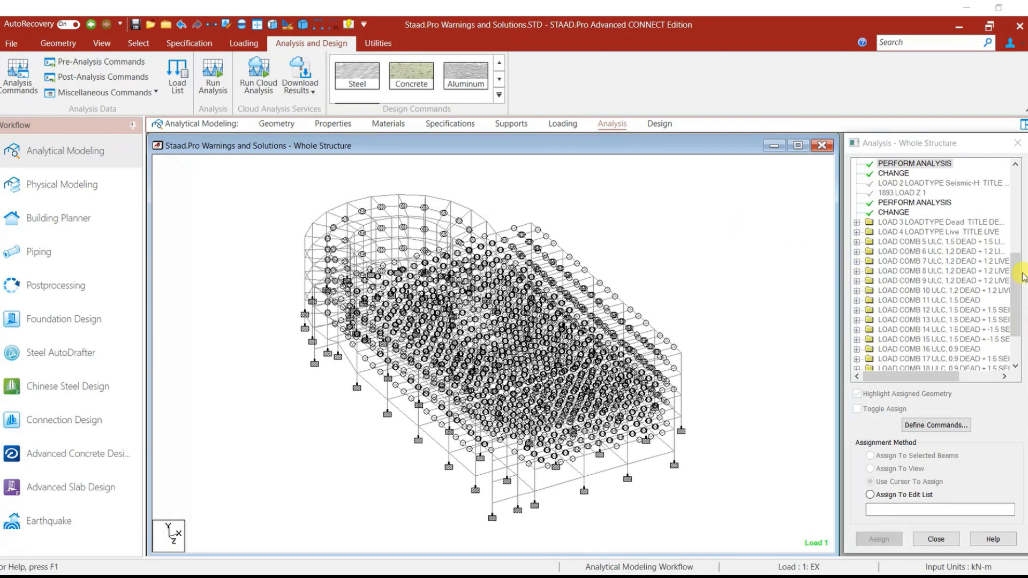
Save the model and list the commands under START CONCRETE DESIGN in the concrete design command tree
click(136, 25)
key(Return)
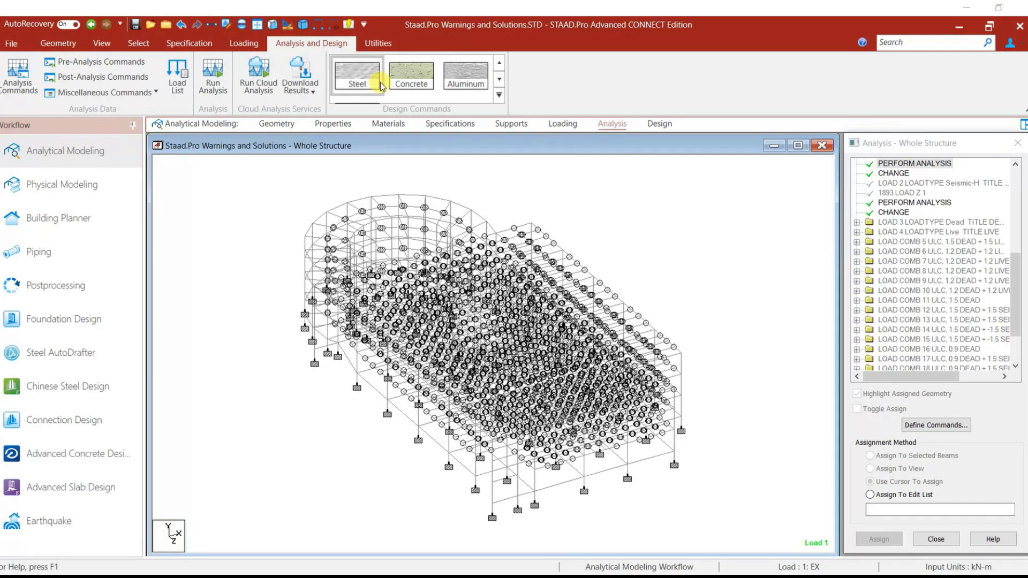
click(411, 75)
click(911, 350)
click(857, 351)
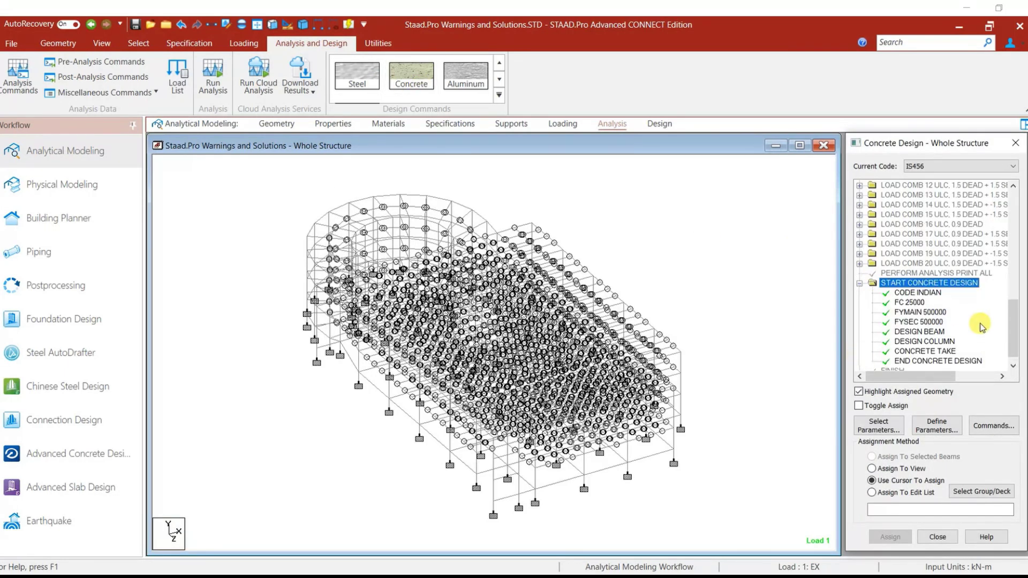
scroll(981, 327, down, 1)
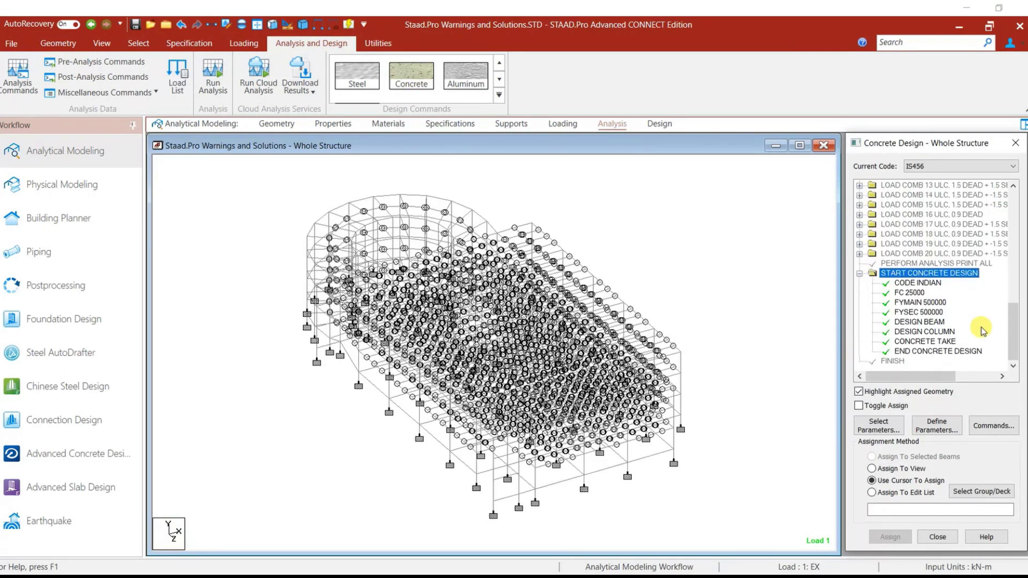
Add an ENSH design parameter with value 1 for the enhanced shear strength check and close the parameter definitions
click(921, 323)
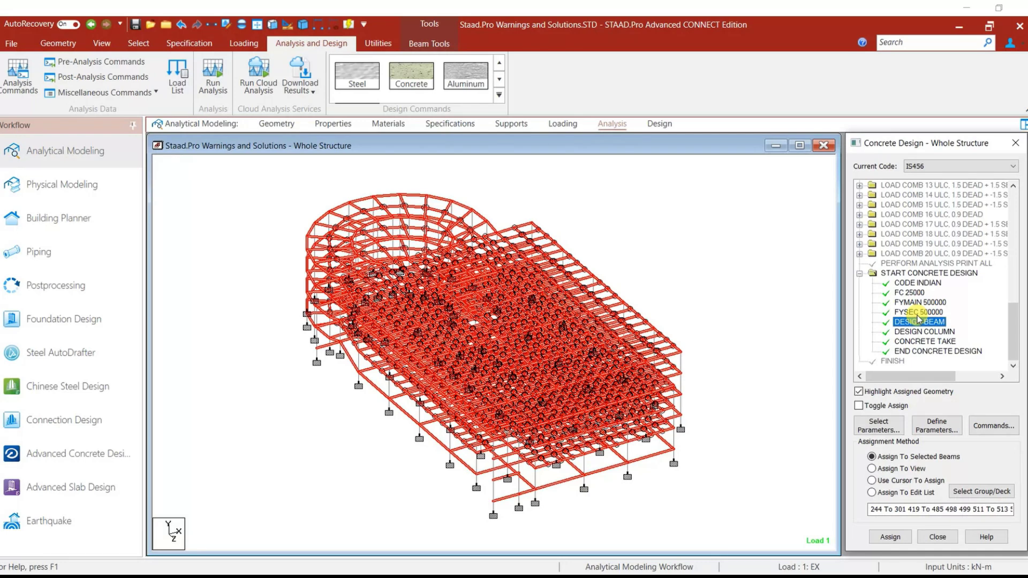
click(951, 434)
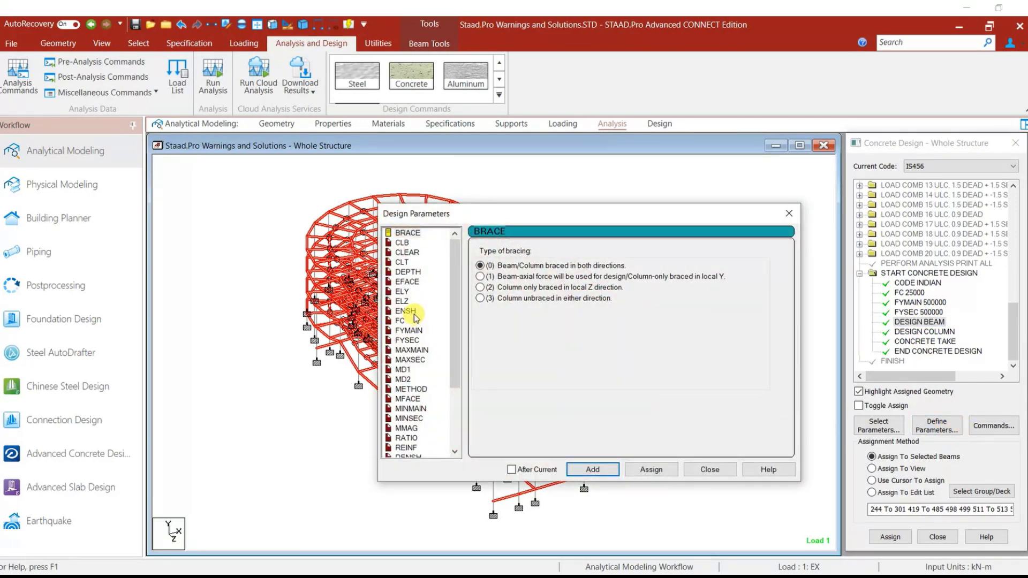
click(413, 313)
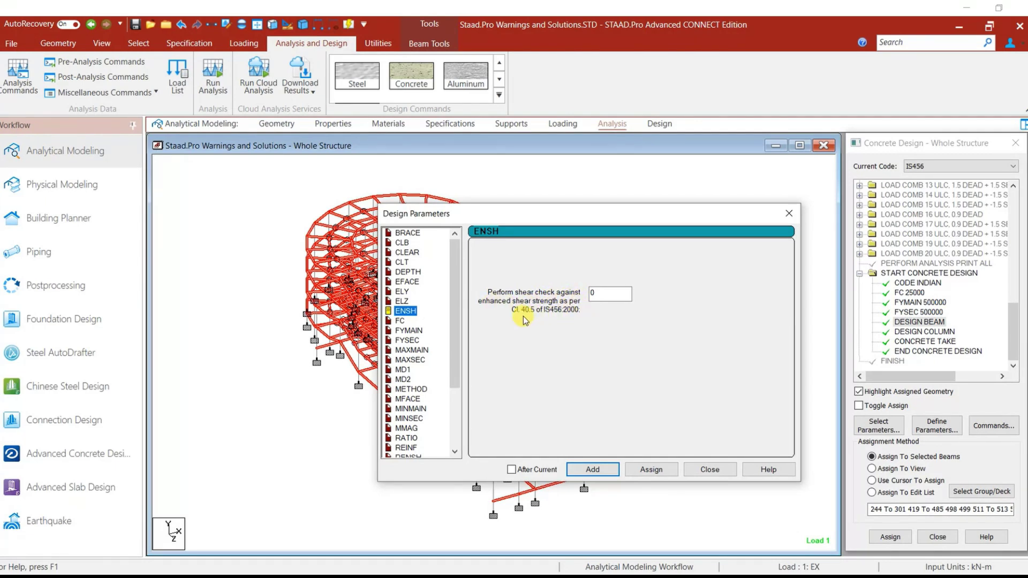
double_click(589, 293)
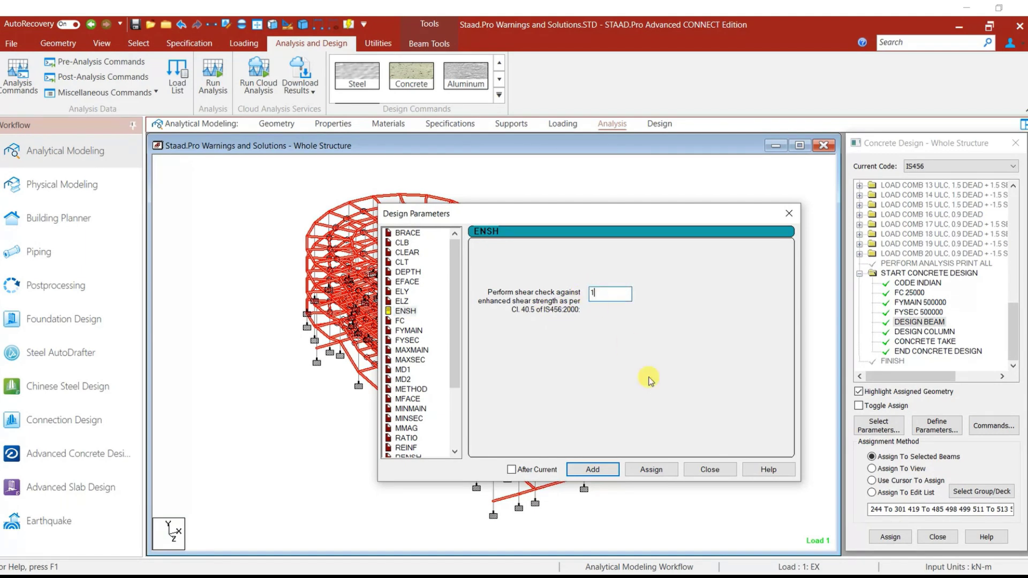
click(593, 470)
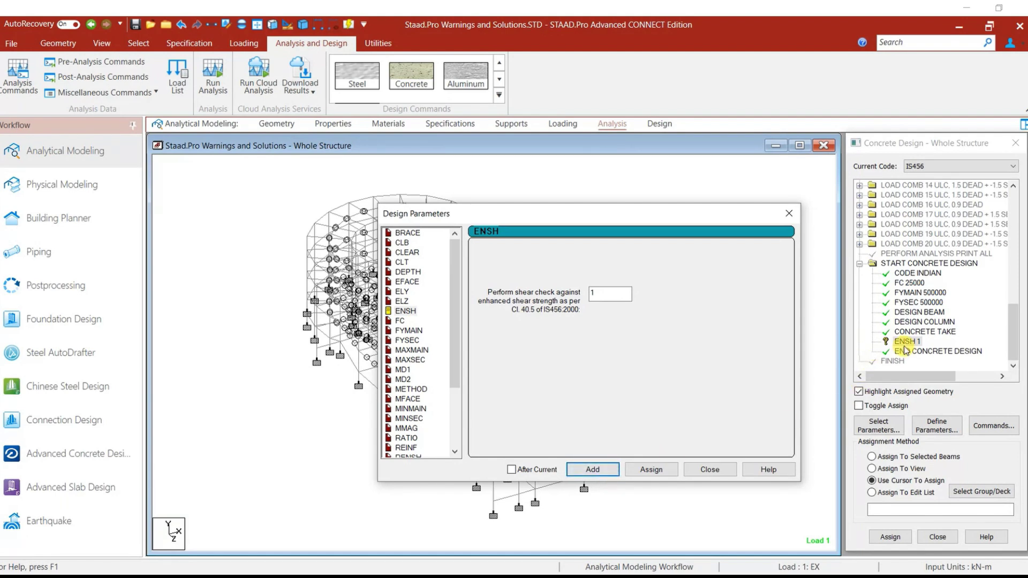
click(696, 470)
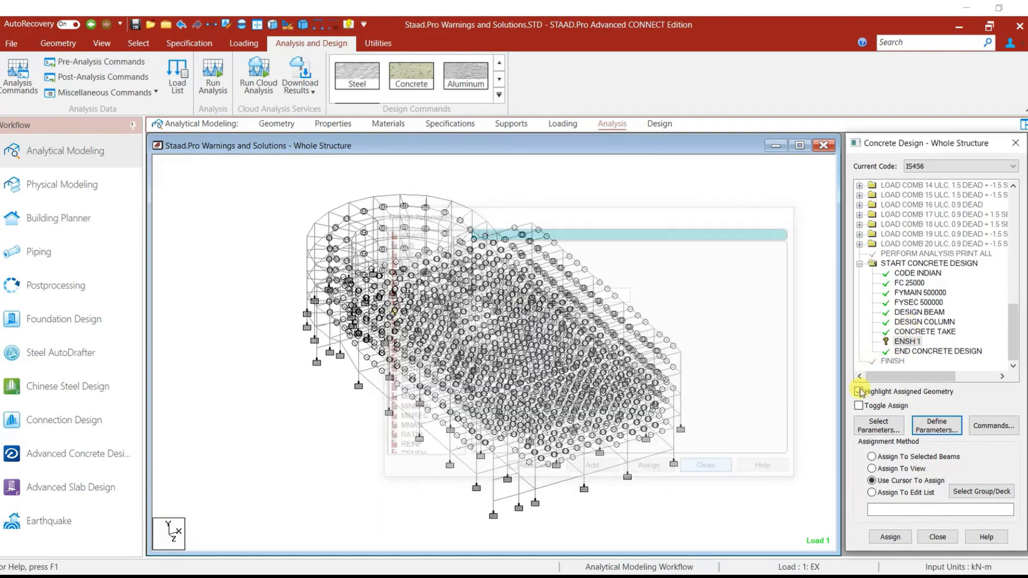
Delete the ENSH 1 parameter from the concrete design commands
click(906, 342)
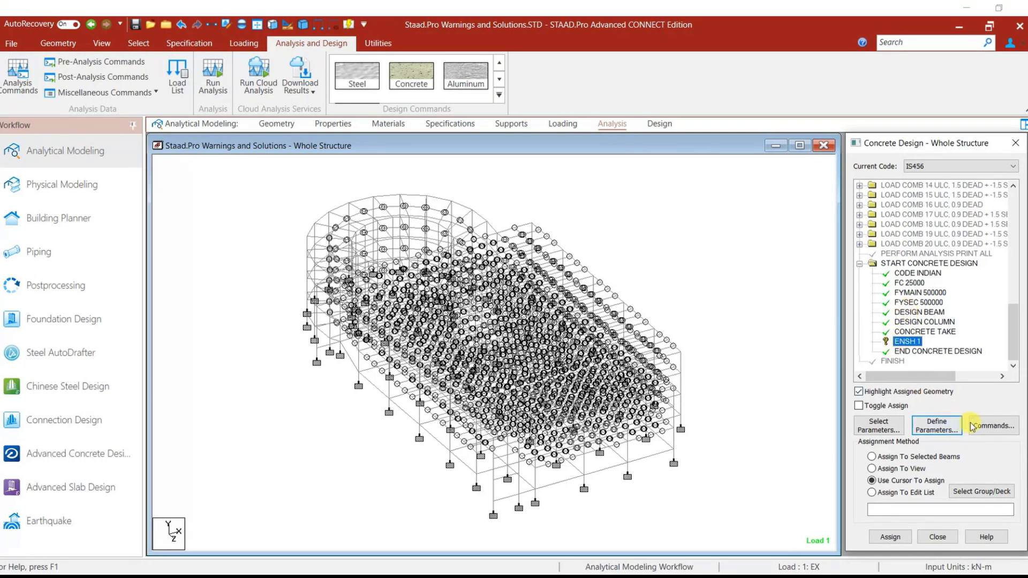
right_click(905, 346)
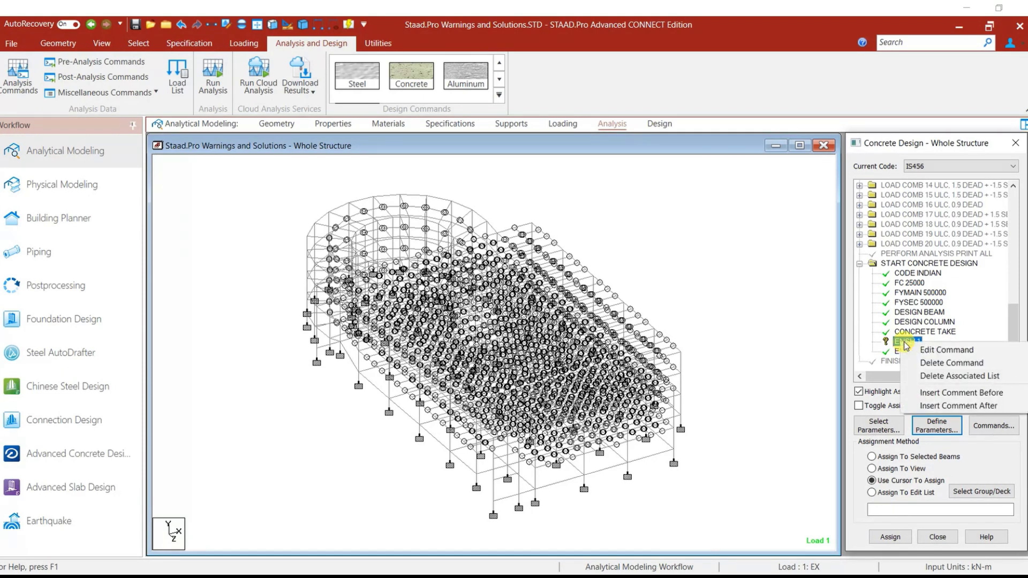
click(928, 375)
click(925, 381)
Add an ENSH design parameter with value 1 after the FYSEC 500000 command and close the parameter definitions
click(942, 427)
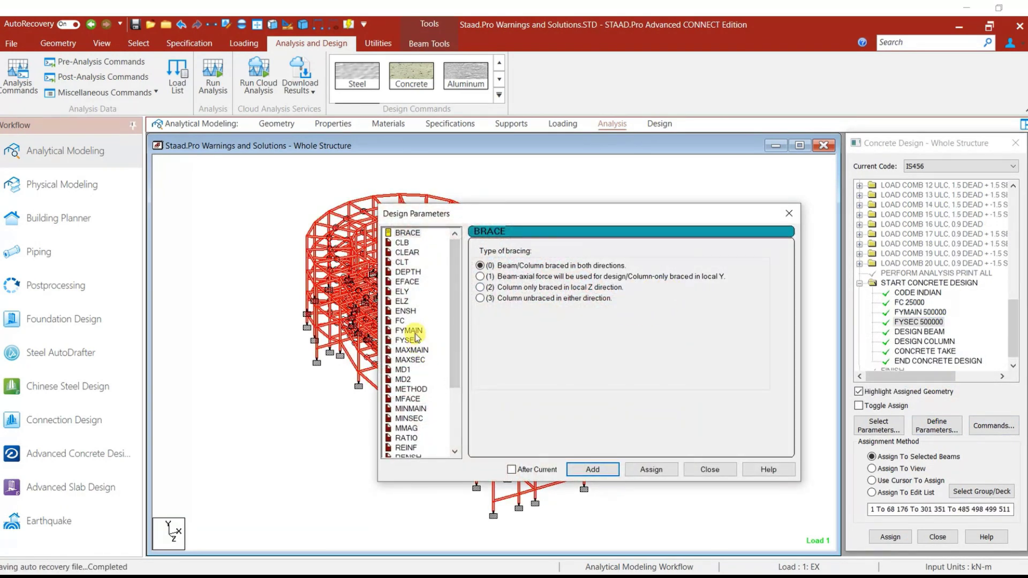
click(406, 311)
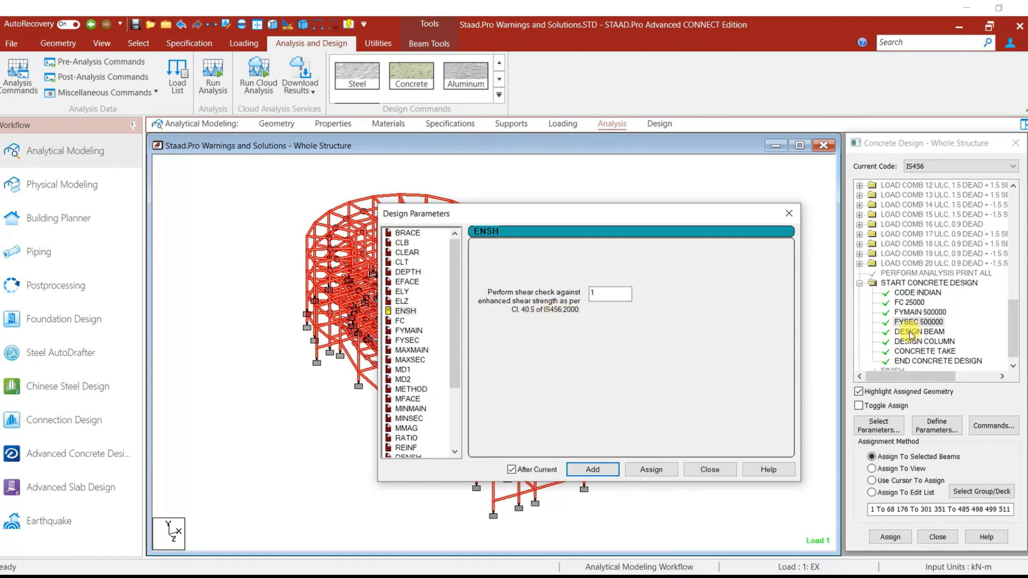
click(593, 470)
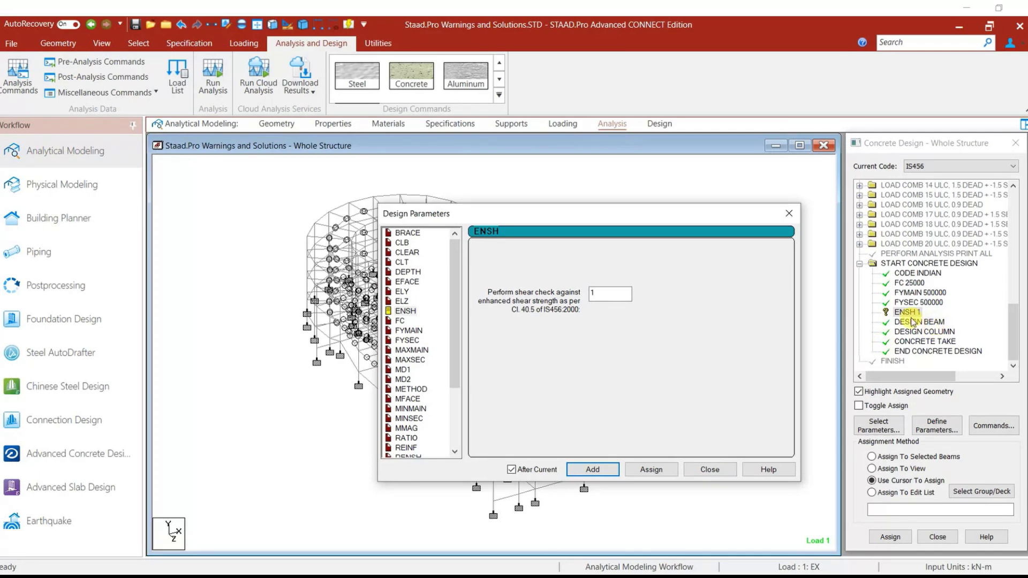
click(710, 470)
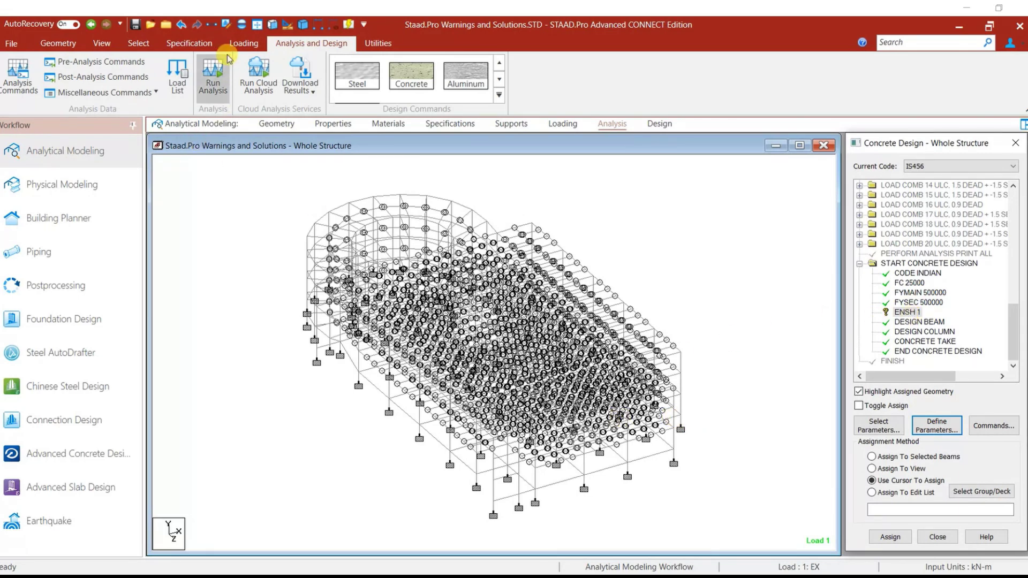
Select all beams except the vertical members parallel to Y and assign the ENSH 1 parameter to them
click(146, 43)
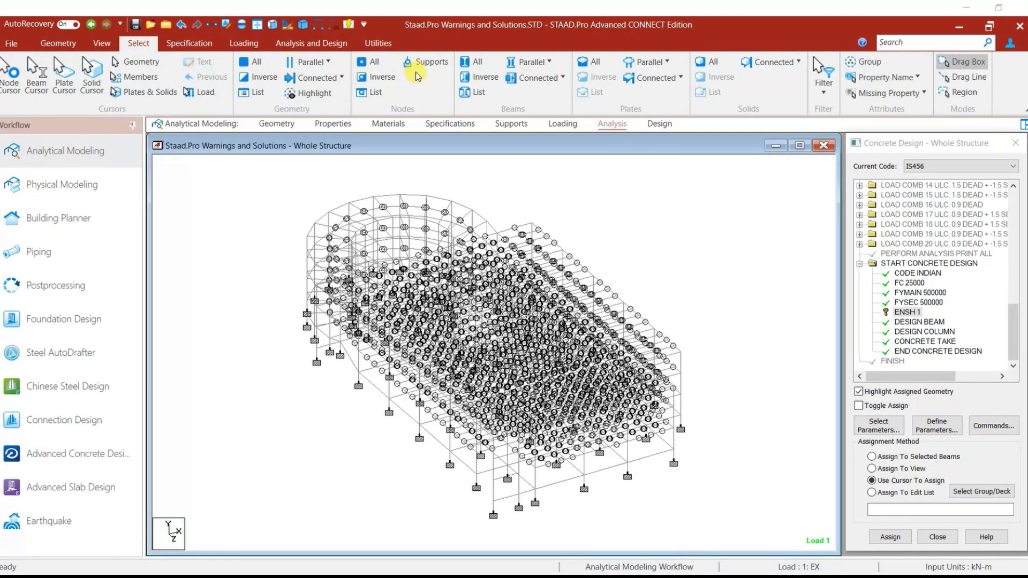
click(551, 63)
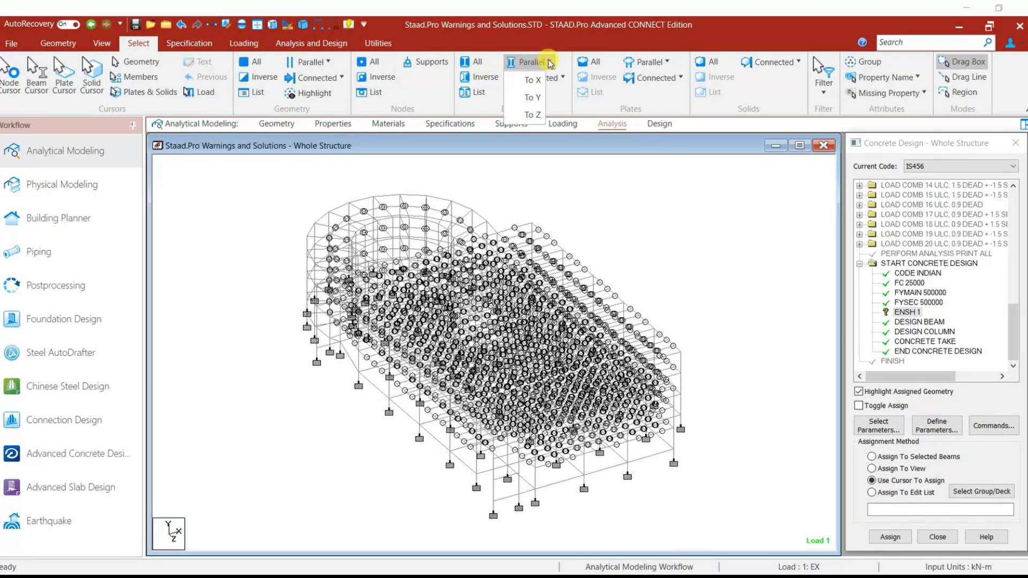
click(533, 97)
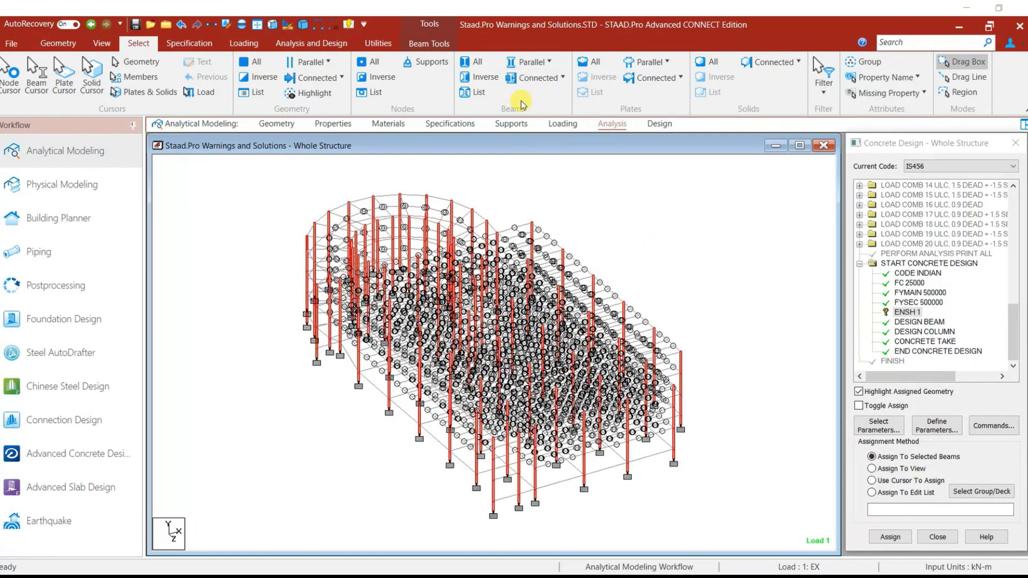
click(478, 78)
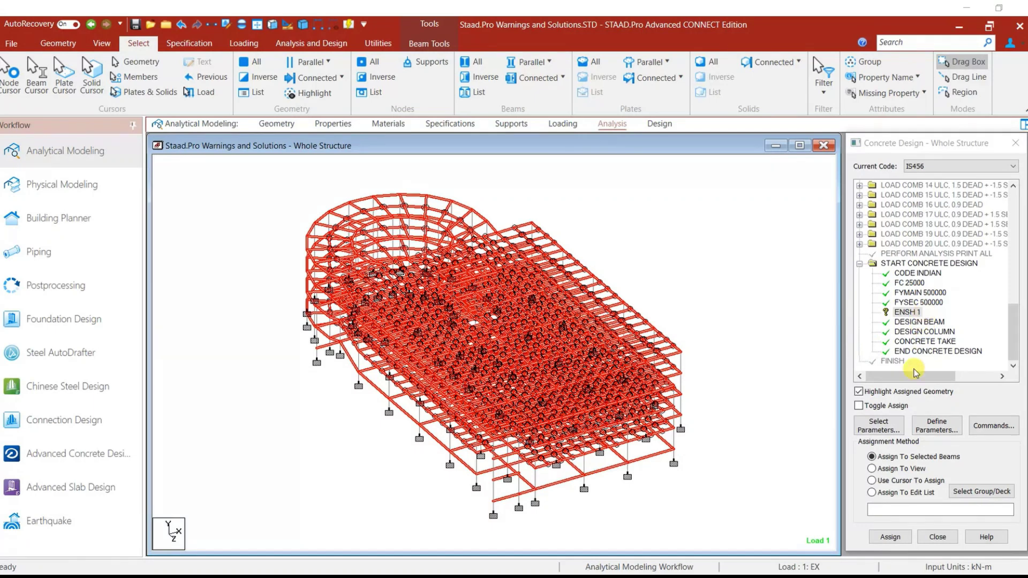
click(910, 312)
click(891, 537)
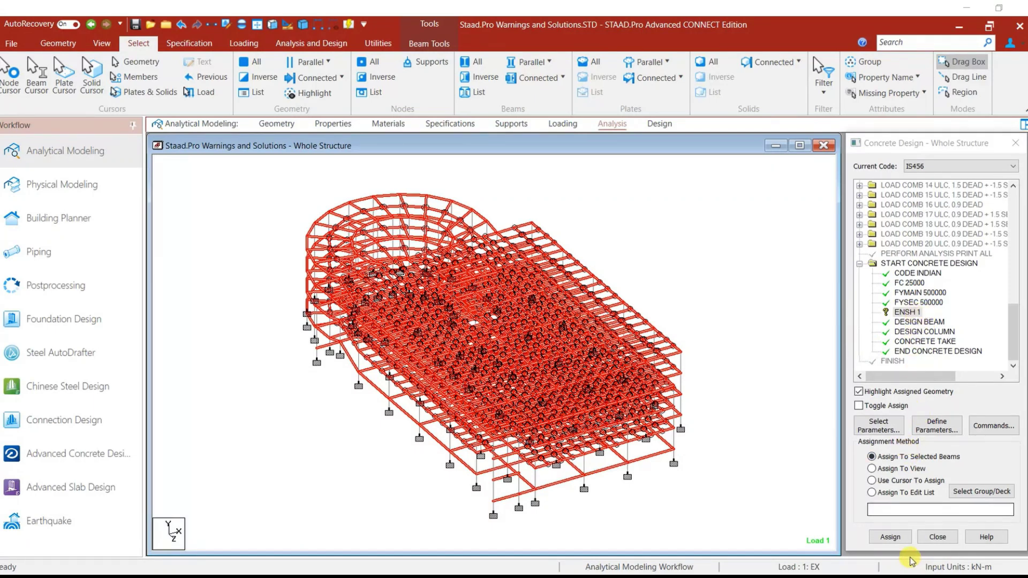
click(884, 537)
click(929, 386)
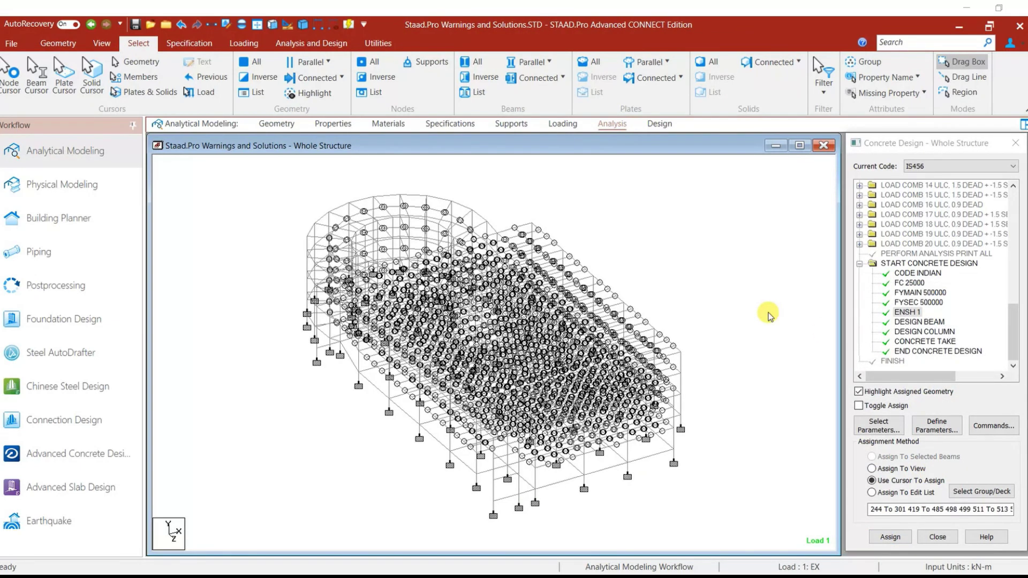
Save the modified structure, run the analysis and view the output file
click(313, 45)
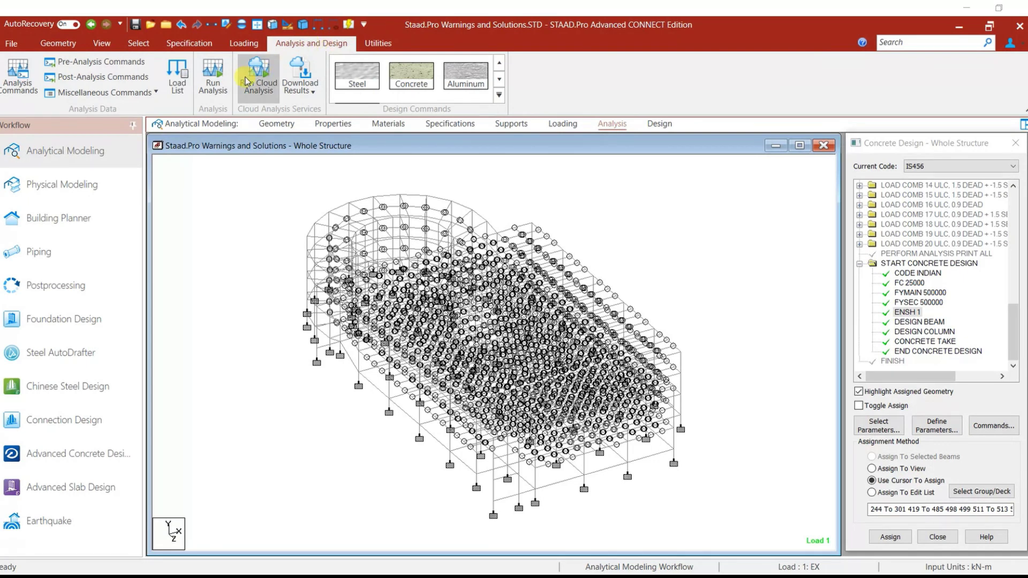
click(216, 83)
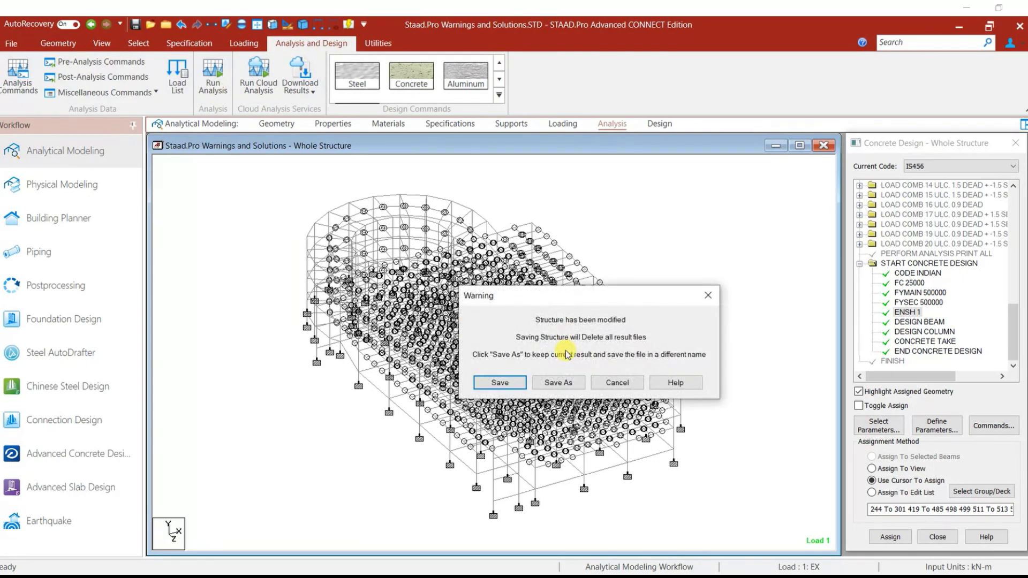
click(496, 380)
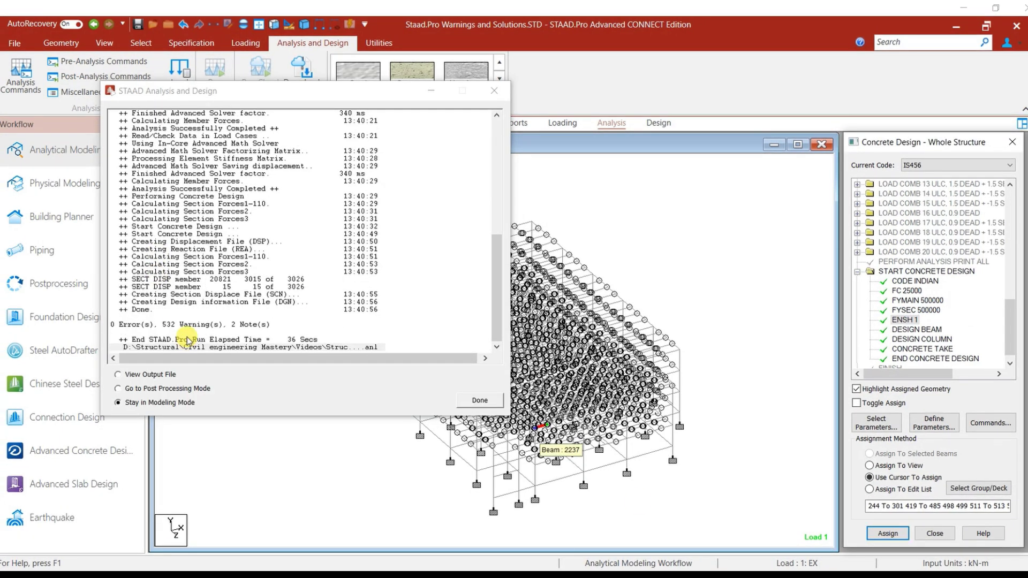
click(142, 374)
click(479, 399)
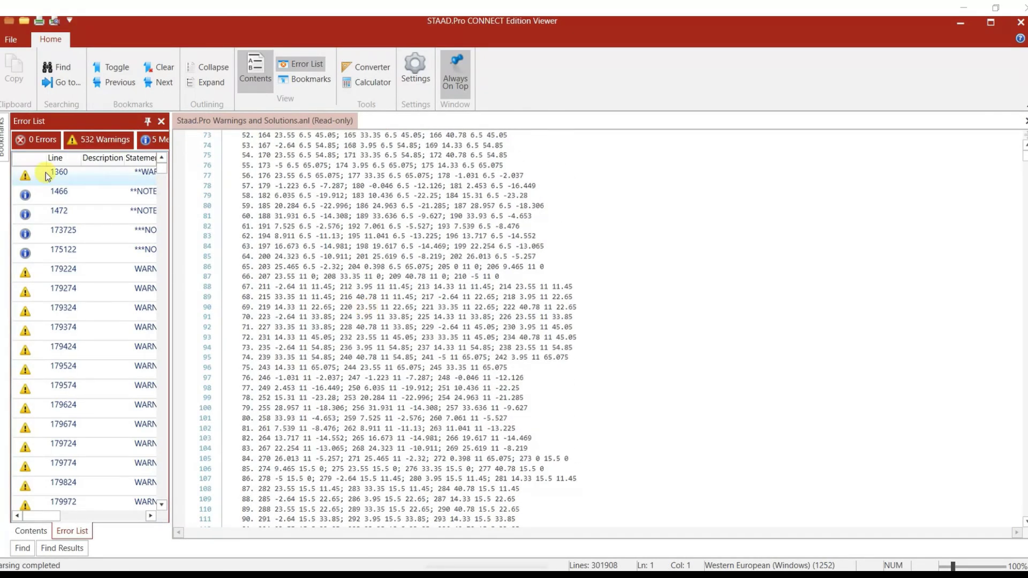
Review the beam design warnings in the error list, from line 179224 through line 288470
double_click(74, 272)
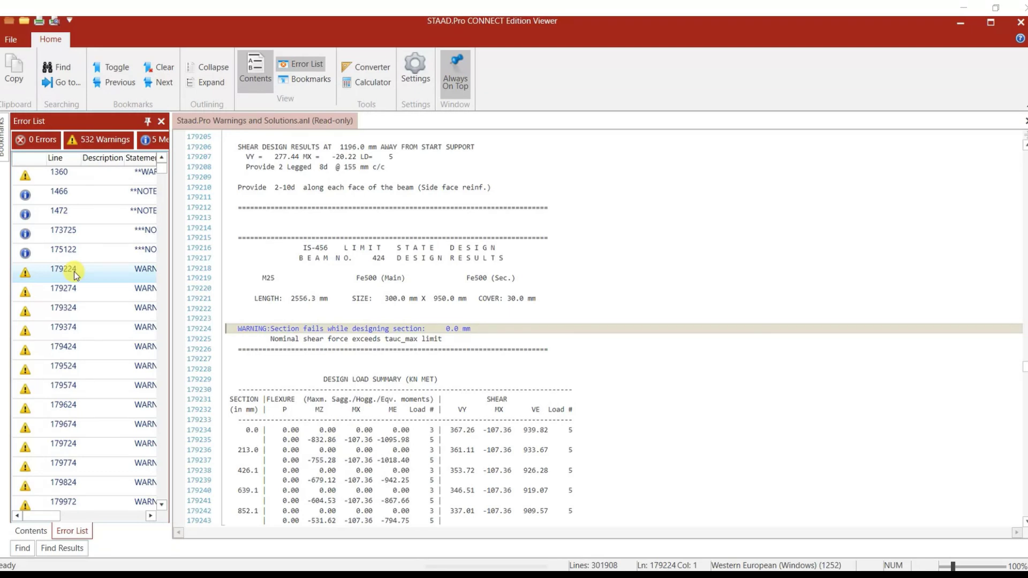
double_click(65, 292)
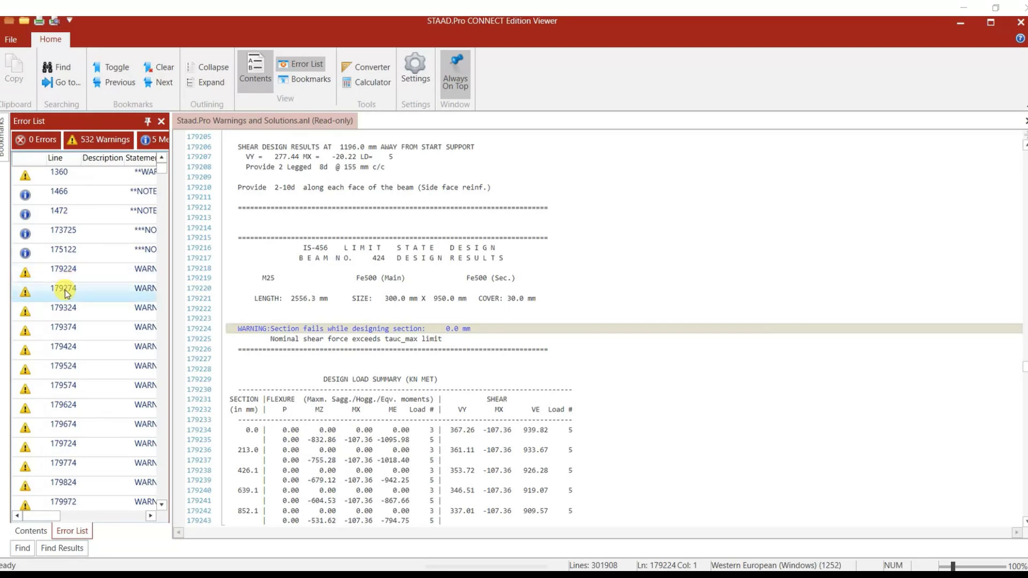
double_click(65, 309)
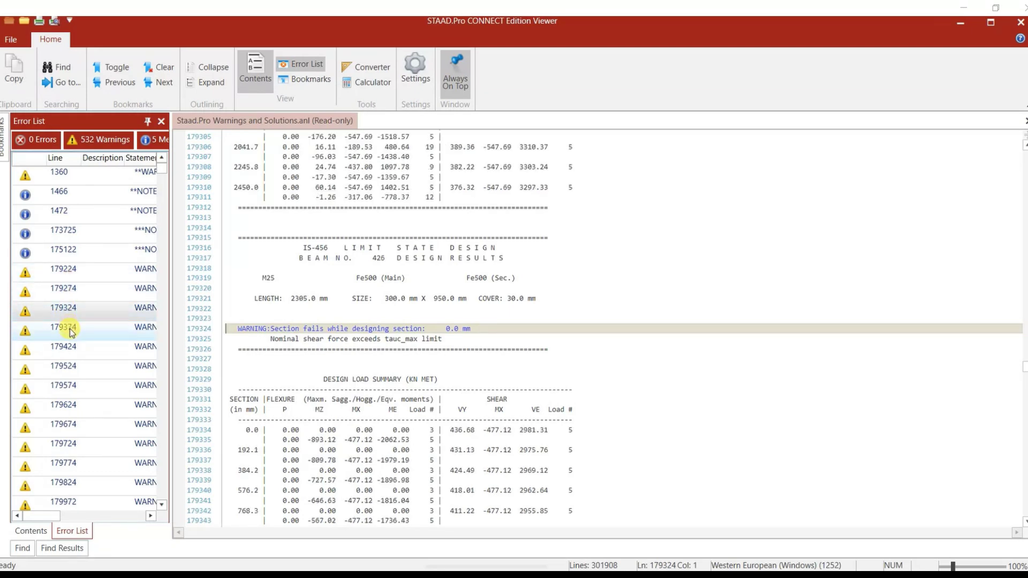
double_click(67, 329)
double_click(71, 367)
double_click(67, 405)
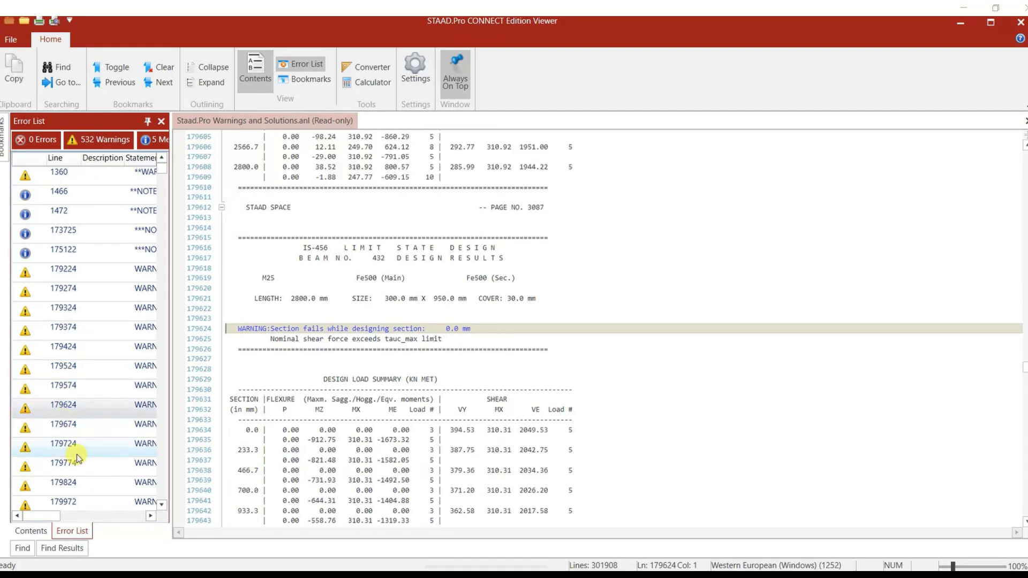
double_click(76, 446)
scroll(76, 474, down, 3)
double_click(76, 347)
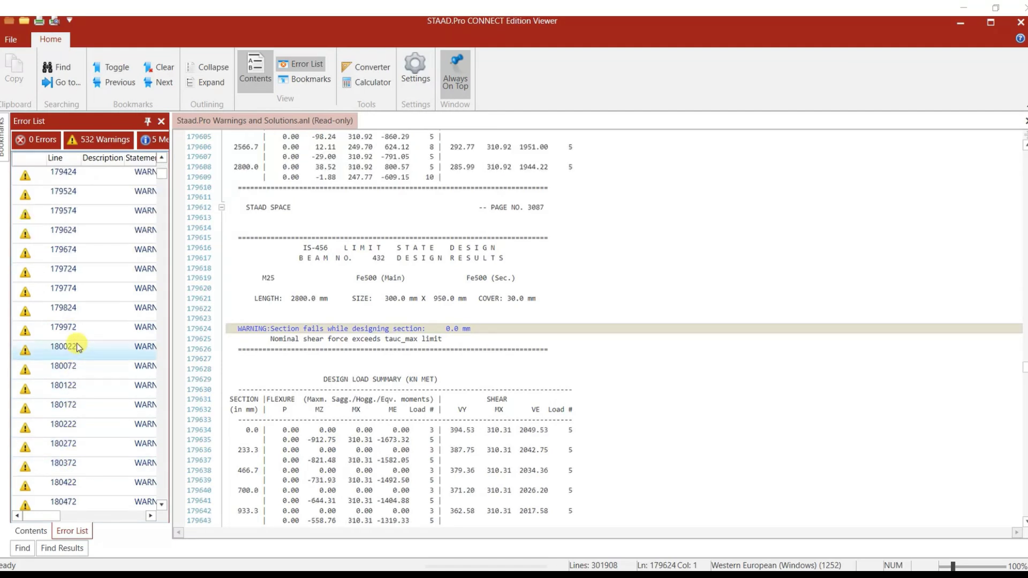
scroll(67, 381, down, 3)
double_click(65, 381)
scroll(63, 397, down, 15)
double_click(62, 408)
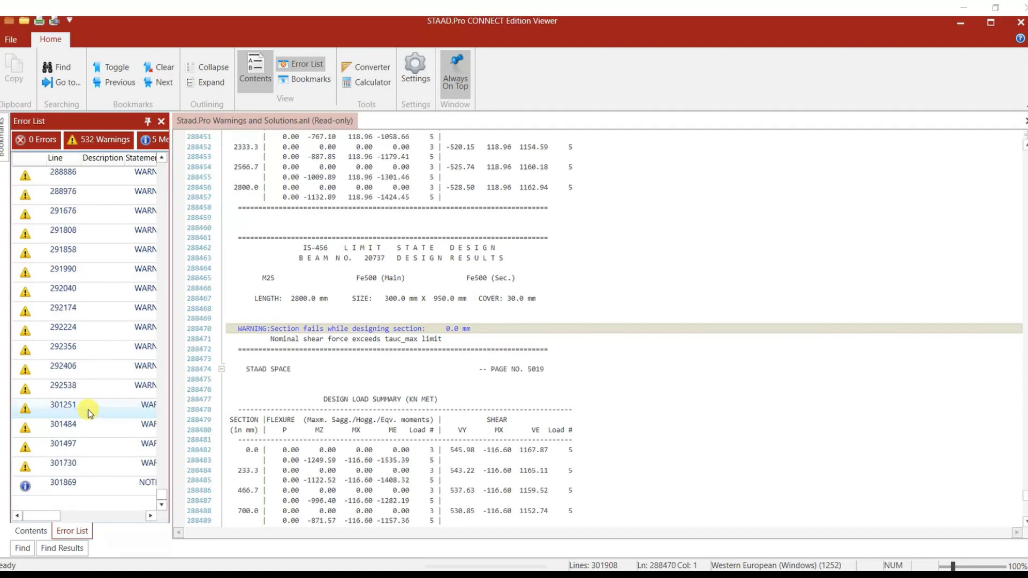
Compare the column warnings at lines 301730, 301497 and 301484 with the beam warnings at lines 292356 and 292538
scroll(69, 439, down, 5)
double_click(75, 461)
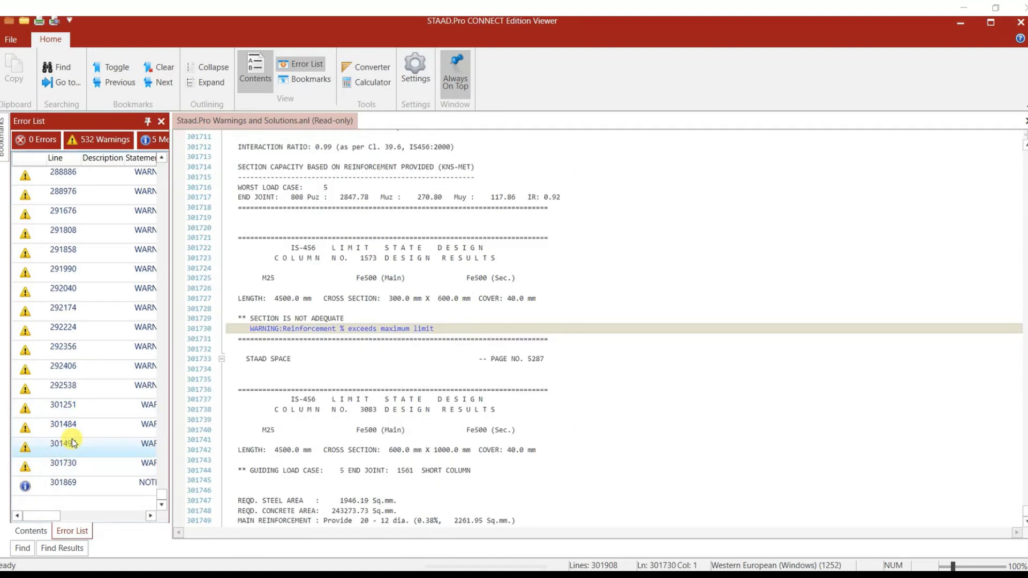
double_click(74, 444)
double_click(73, 428)
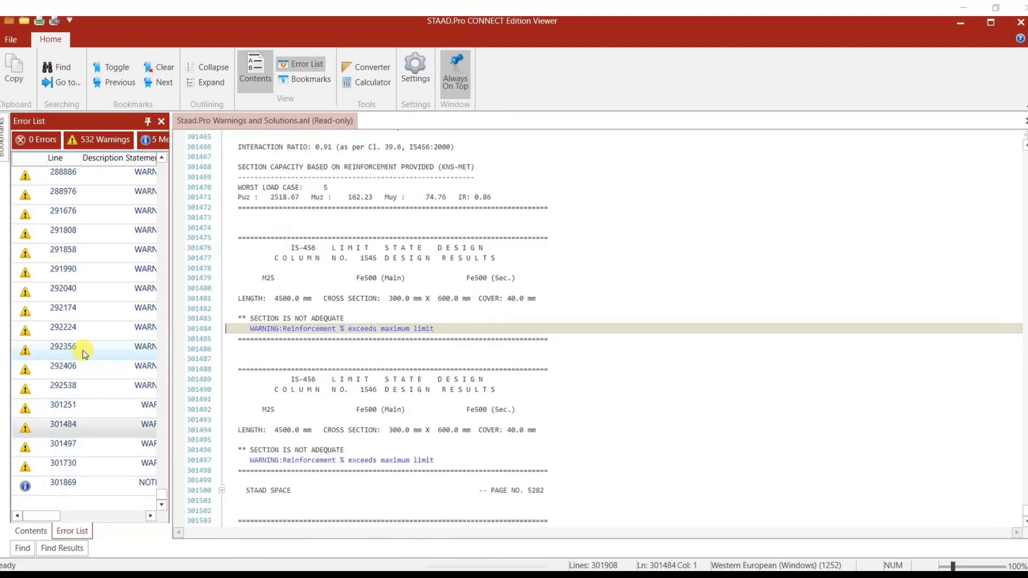
double_click(83, 350)
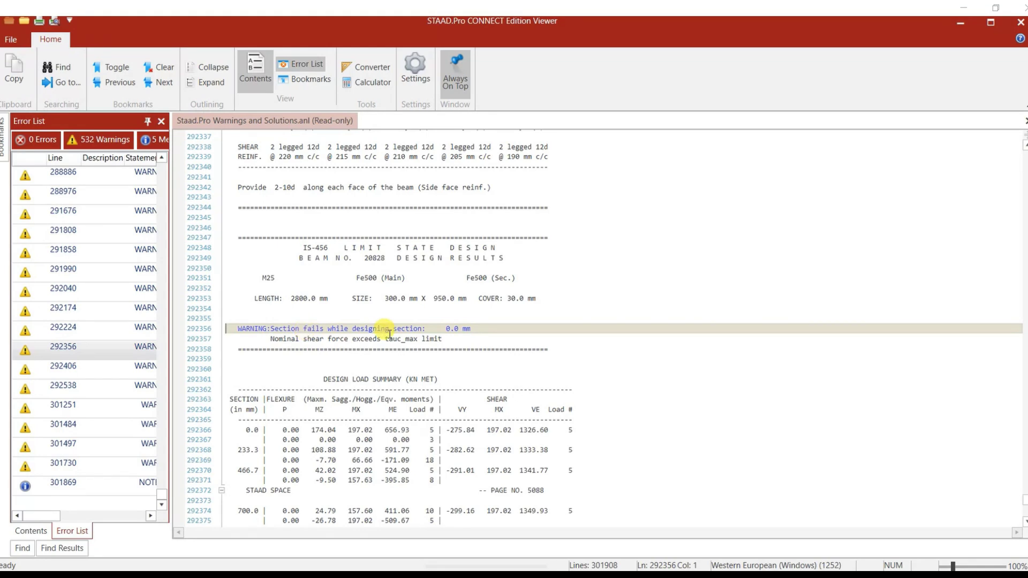
click(91, 445)
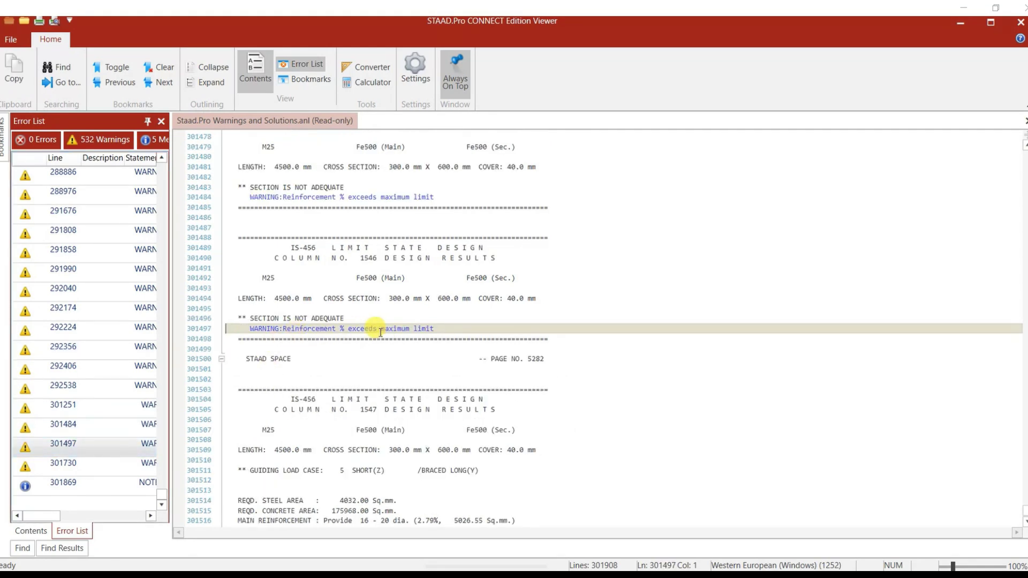
click(91, 387)
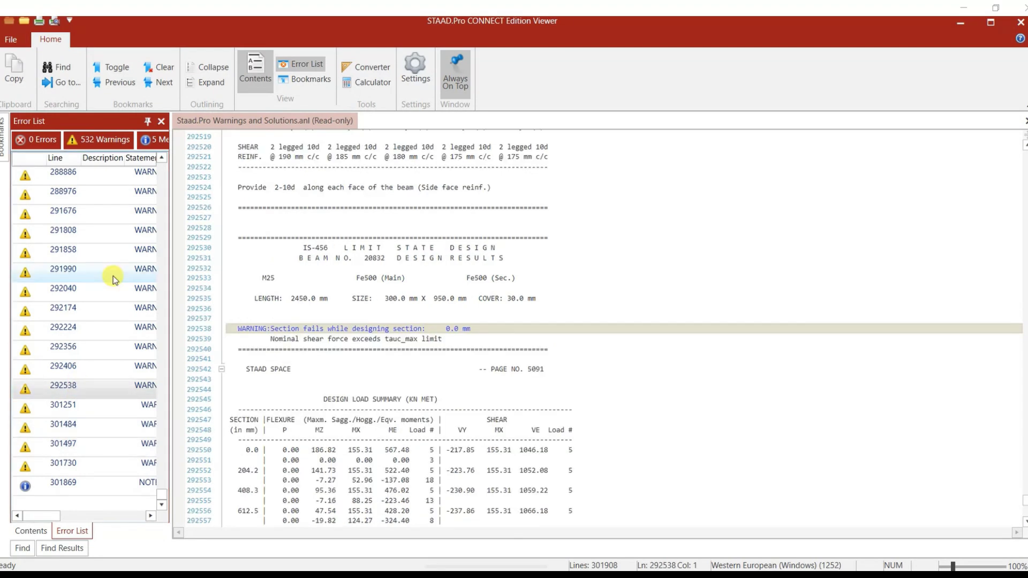